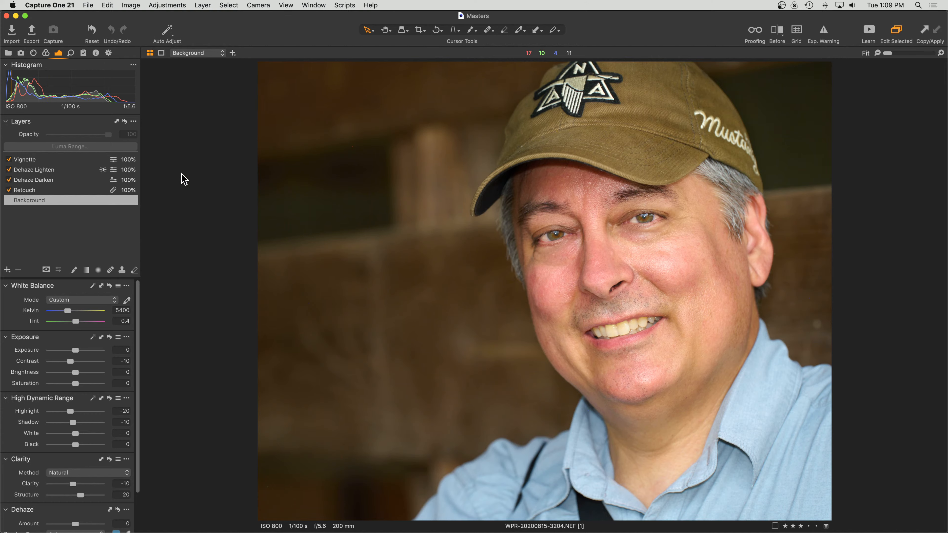
Toggle Dehaze Darken off and back on, zooming the face to 50% to compare.
left_click(10, 181)
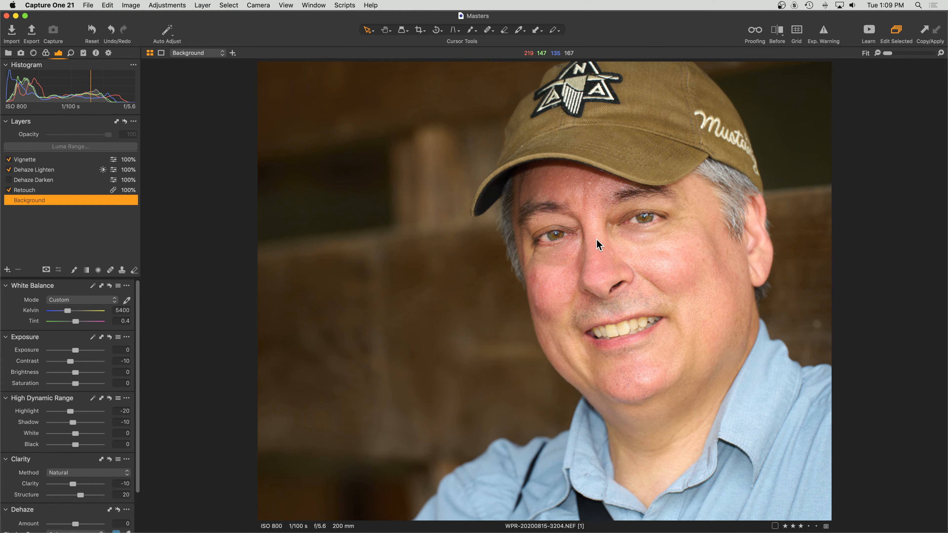
key("super+equal")
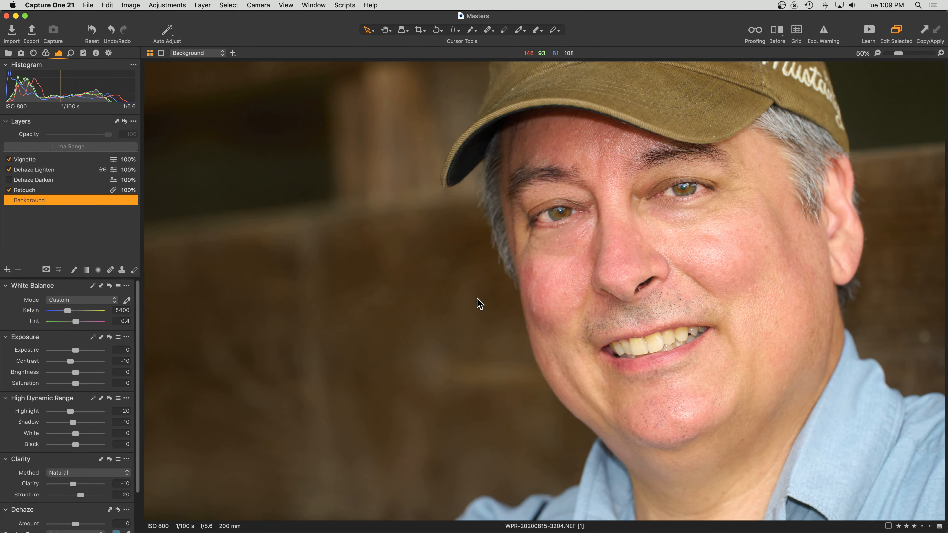
left_click(9, 180)
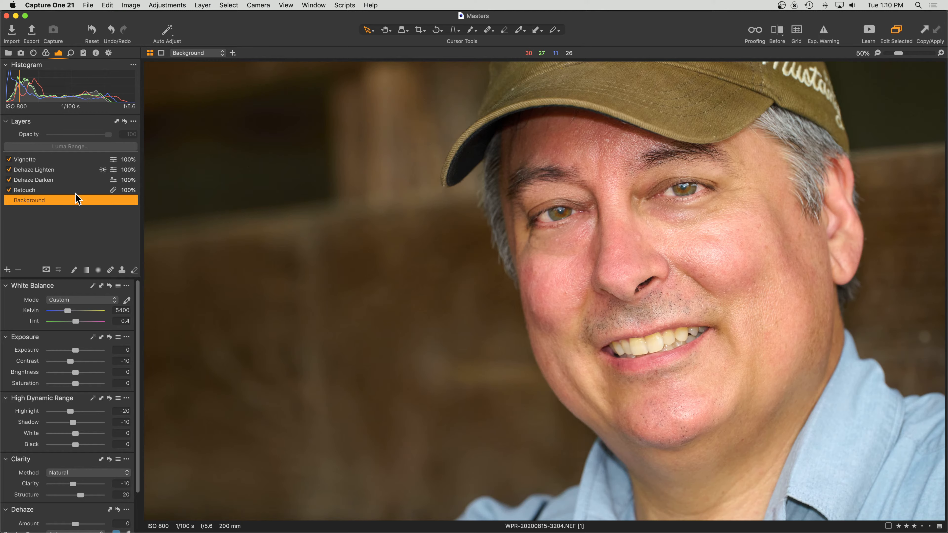
Select the Dehaze Darken layer and float its Dehaze tool (Amount 20, Manual) over the photo.
left_click(65, 182)
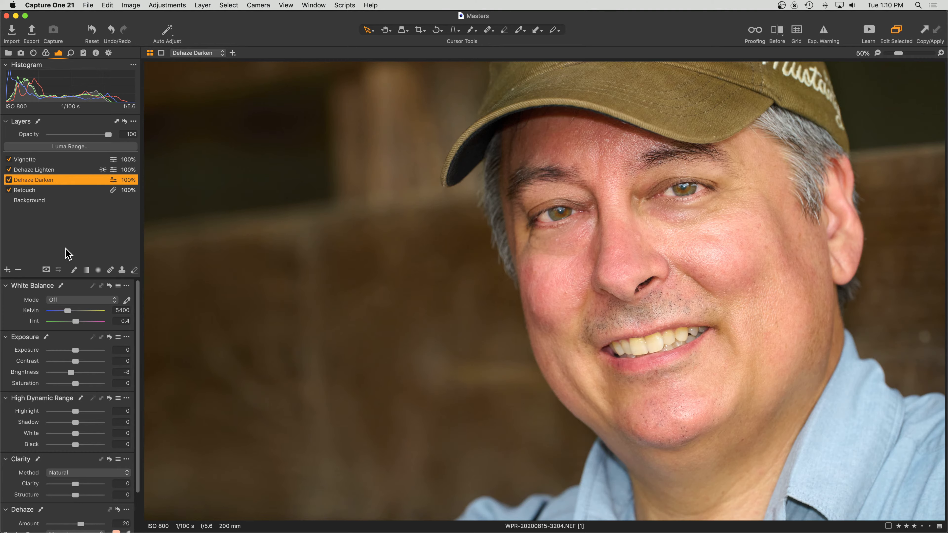
scroll(71, 358, "down", 5)
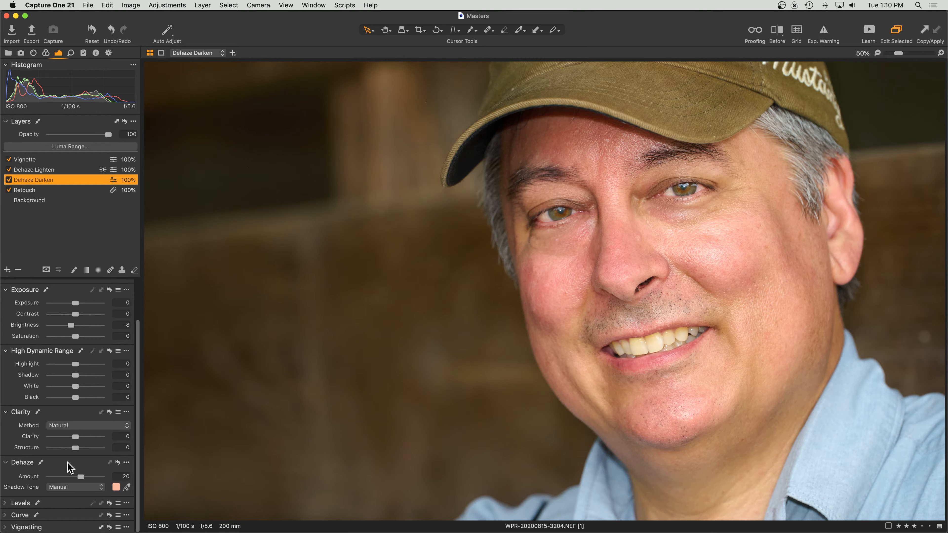
left_click_drag(66, 463, 224, 89)
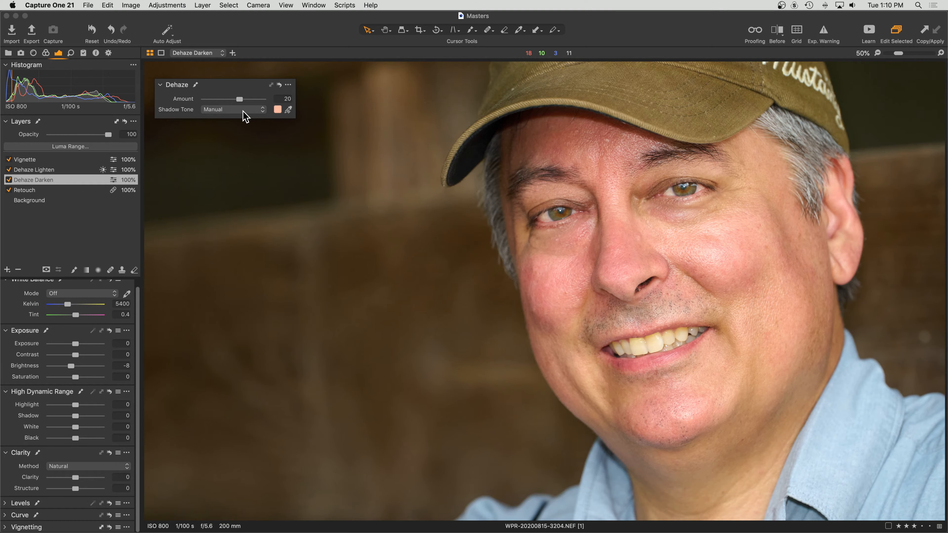
Sample a deeper red shadow tone from the skin beside the nose and test Amount, keeping 20.
left_click(289, 109)
left_click(234, 88)
left_click(226, 88)
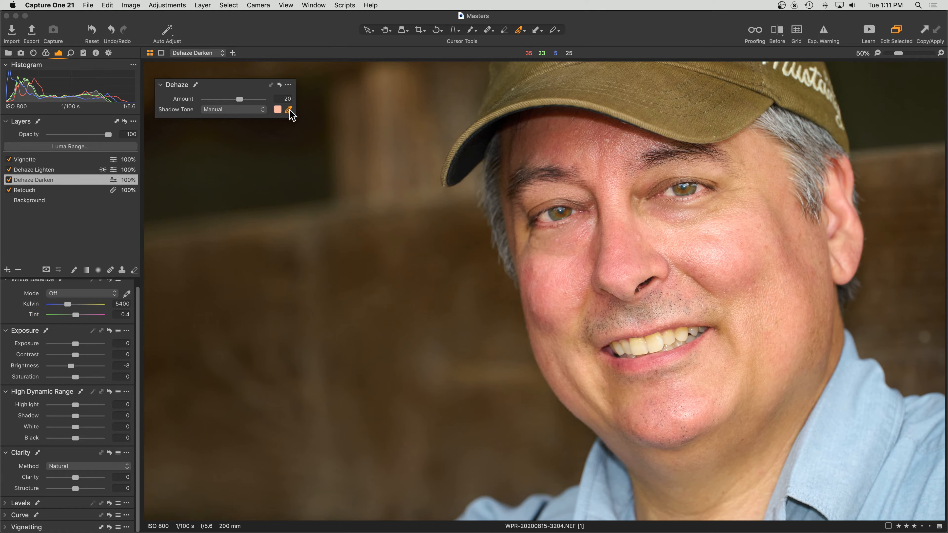
left_click(594, 257)
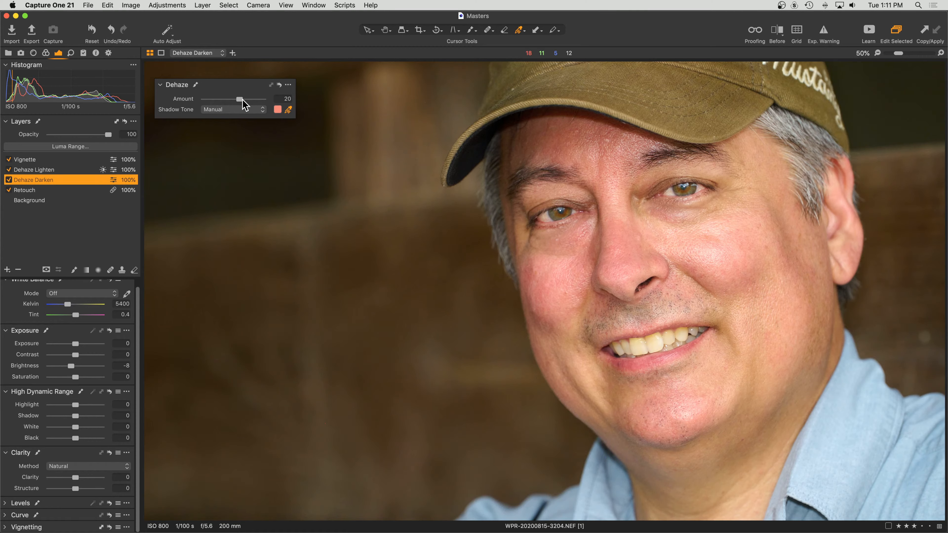
mouse_move(241, 100)
left_mouse_down()
mouse_move(260, 107)
mouse_move(230, 100)
mouse_move(243, 106)
left_mouse_up()
Compare a Dehaze reset, restore Amount 20 with the manual shadow tone, and dock the tool back.
left_click(280, 86)
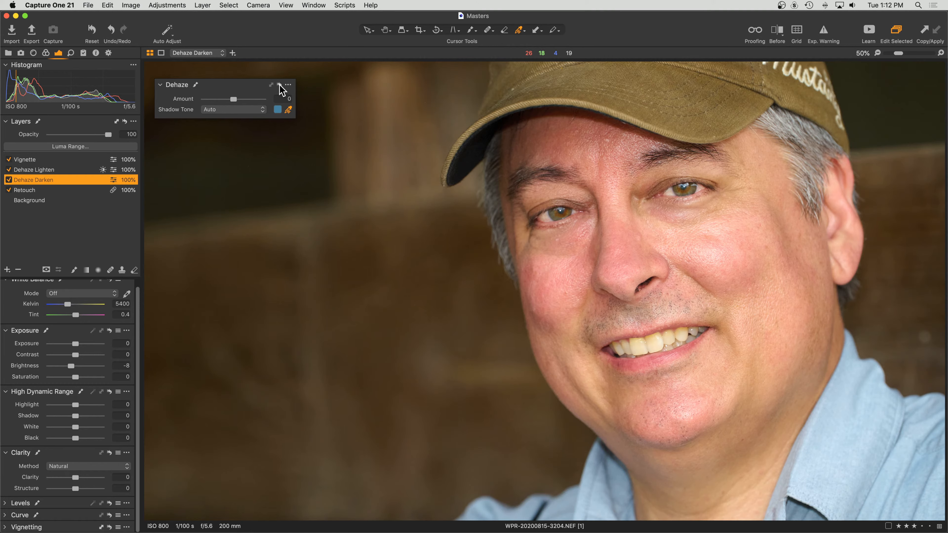
left_click(281, 89)
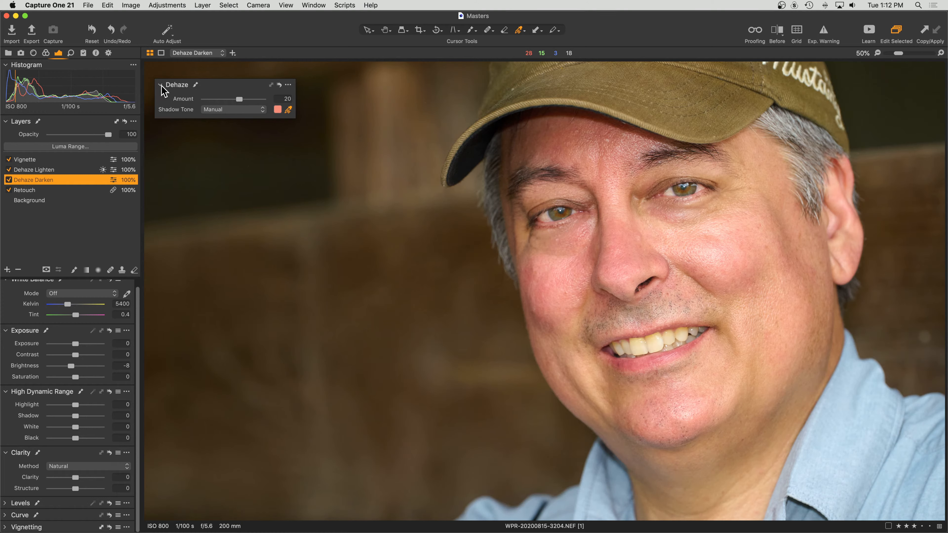
left_click_drag(232, 89, 90, 491)
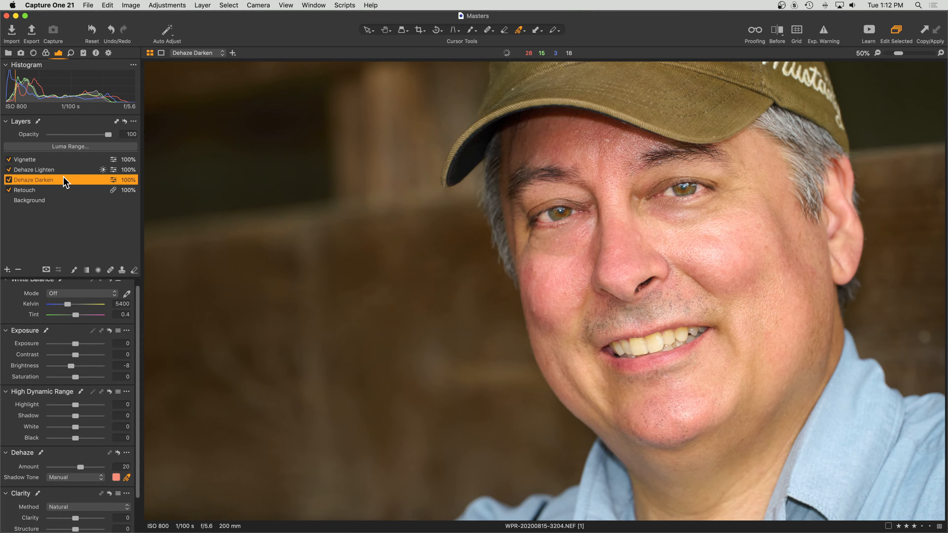
Show the Dehaze Darken mask in red and set the mask brush Flow to 10.
key("m")
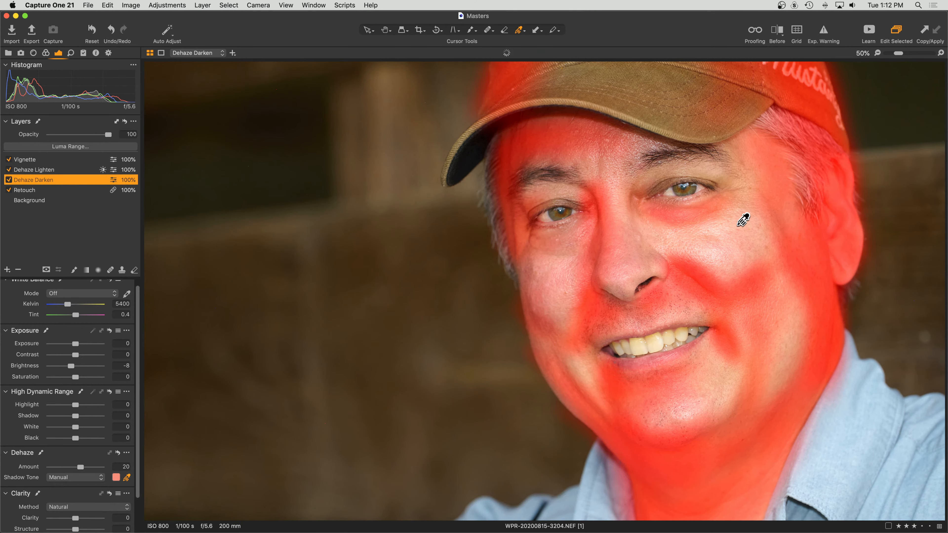
key("v")
key("b")
right_click(396, 220)
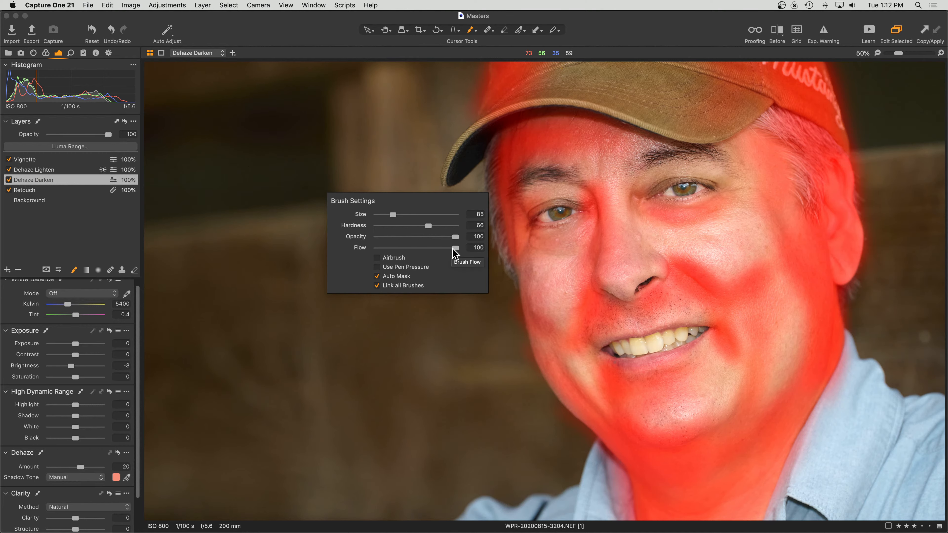
left_click_drag(453, 249, 380, 248)
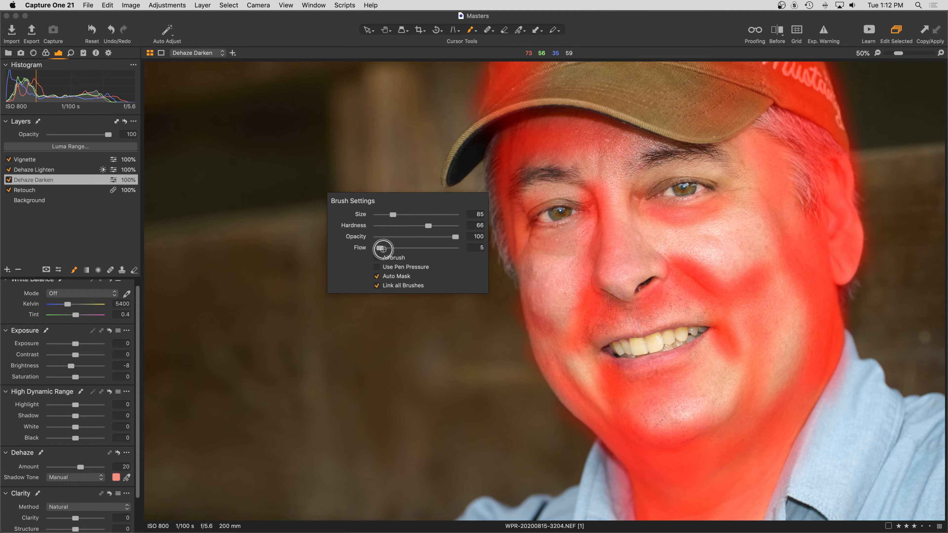
left_click_drag(379, 249, 383, 250)
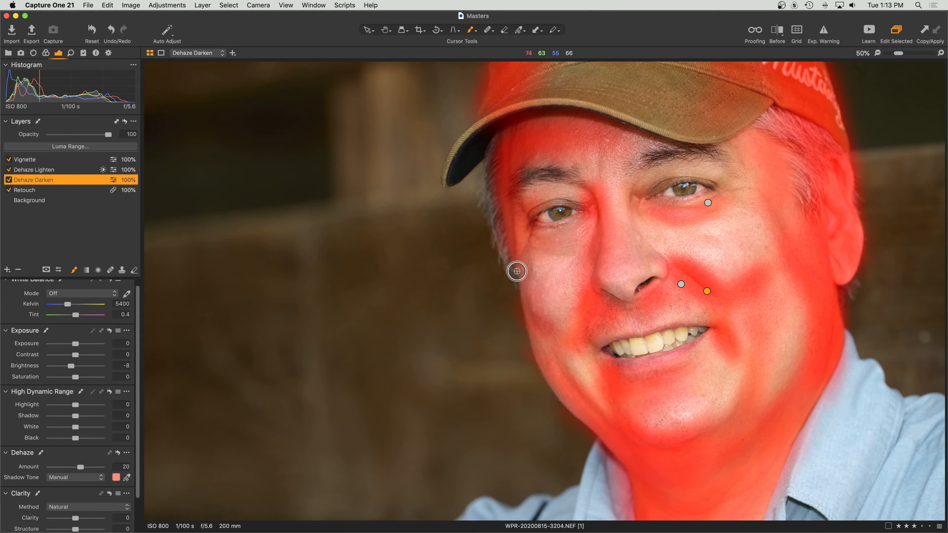
Paint and erase the Dehaze Darken mask on the cheek, then hide the red mask overlay.
mouse_move(544, 283)
left_mouse_down()
mouse_move(546, 266)
mouse_move(554, 271)
left_mouse_up()
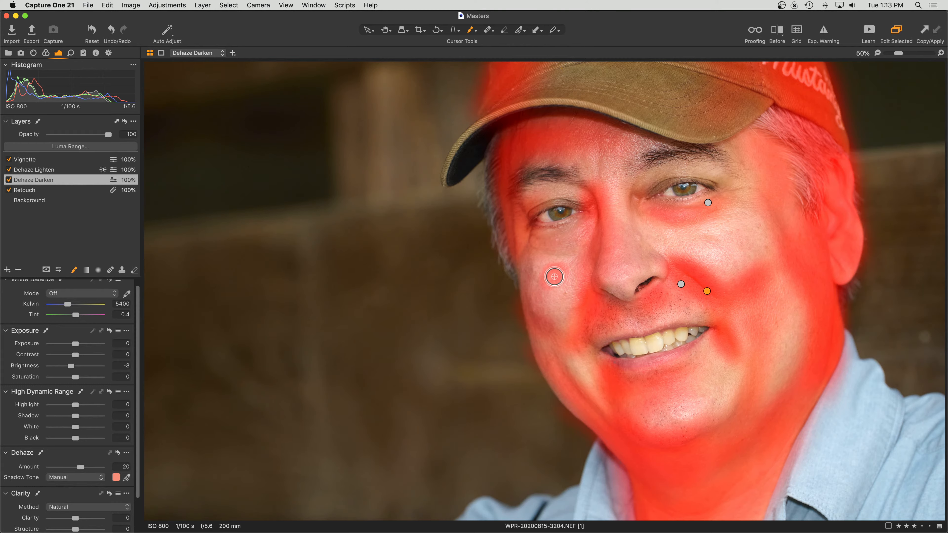
key("e")
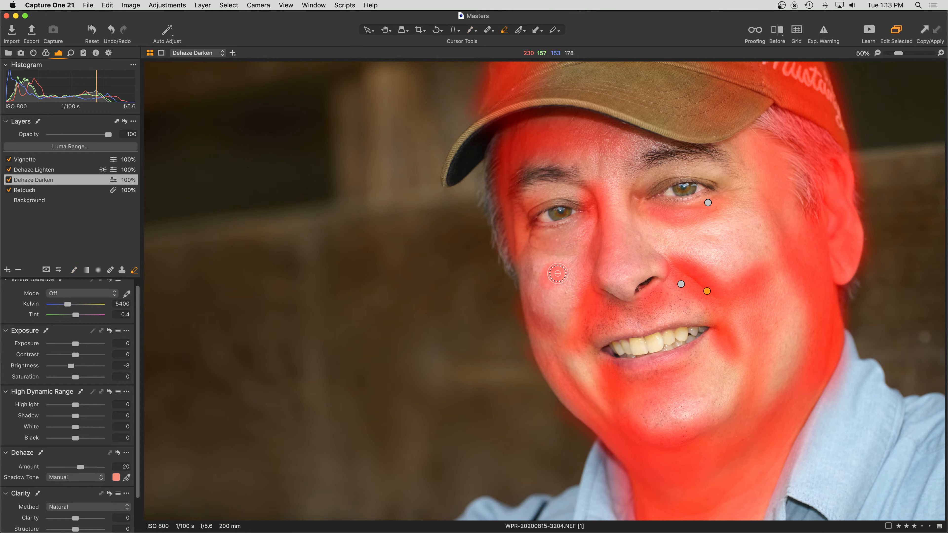
mouse_move(558, 274)
left_mouse_down()
mouse_move(547, 276)
mouse_move(559, 272)
mouse_move(558, 282)
mouse_move(563, 269)
mouse_move(547, 269)
mouse_move(547, 285)
mouse_move(560, 274)
mouse_move(551, 281)
mouse_move(544, 269)
mouse_move(558, 281)
left_mouse_up()
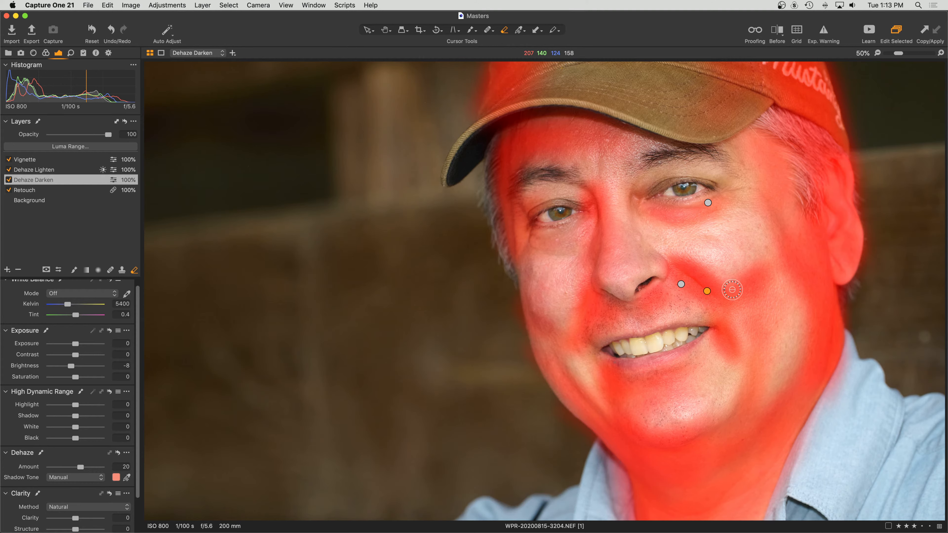
key("b")
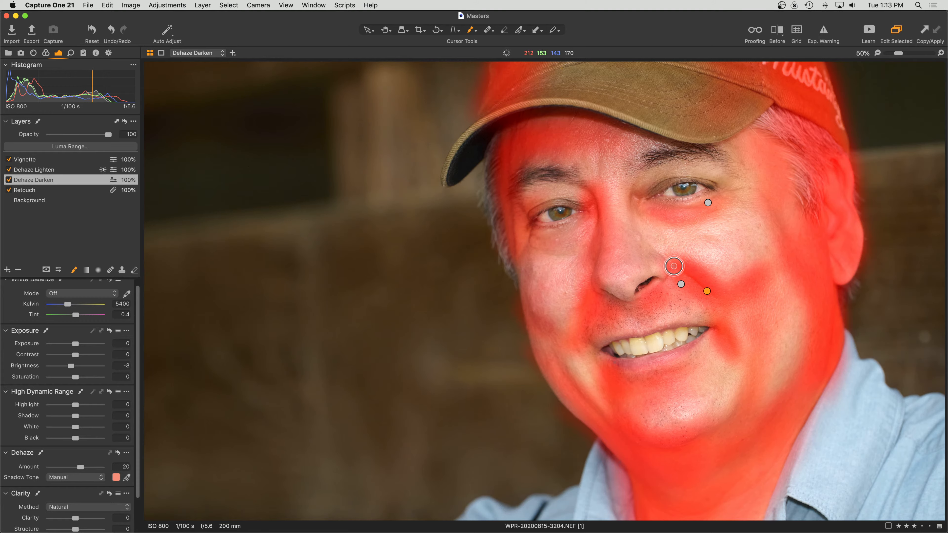
key("m")
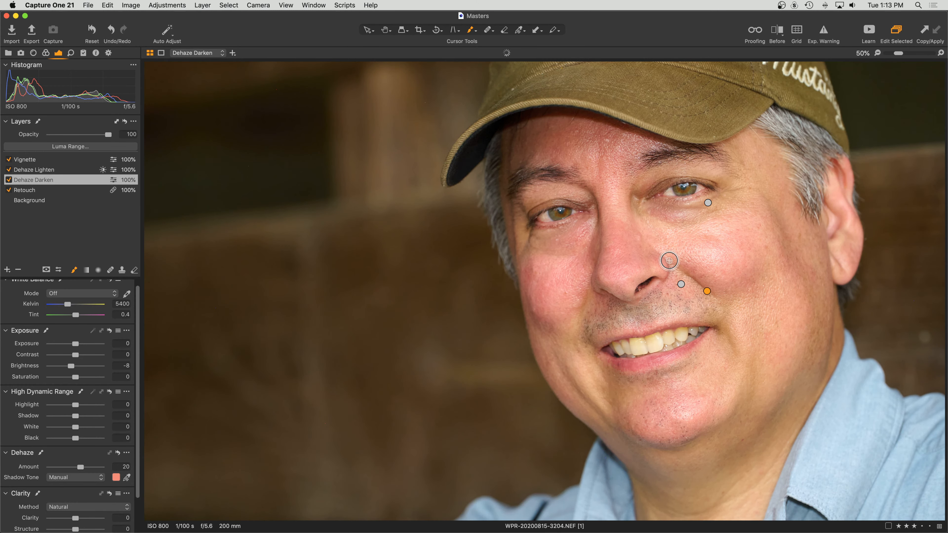
key("m")
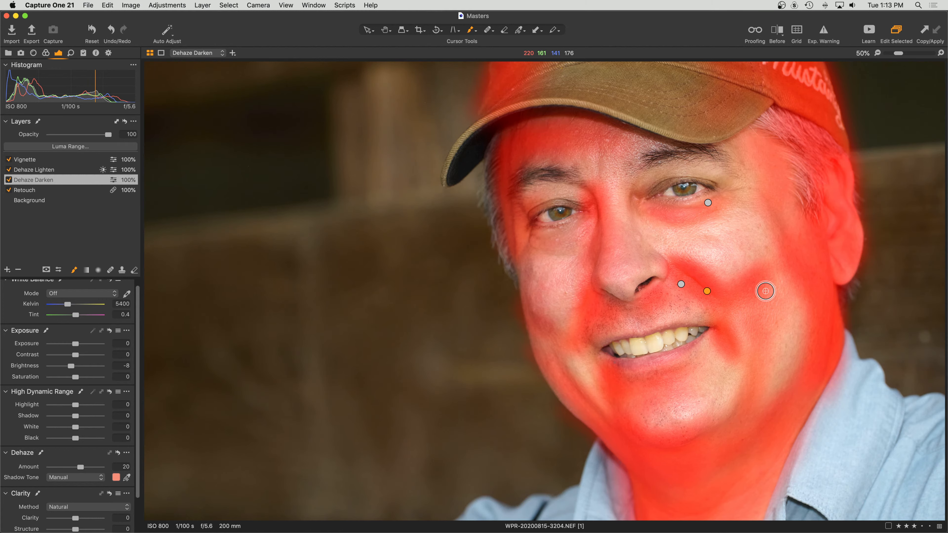
key("m")
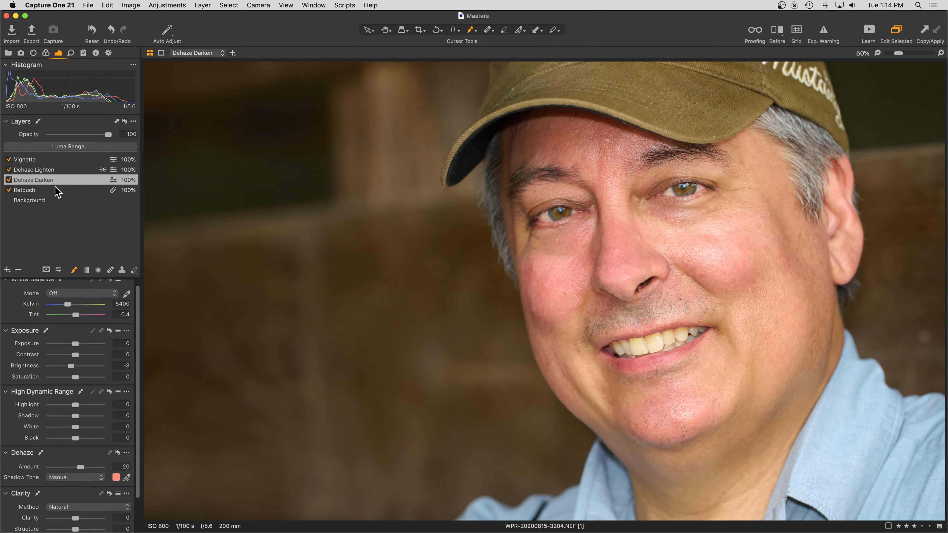
left_click(9, 181)
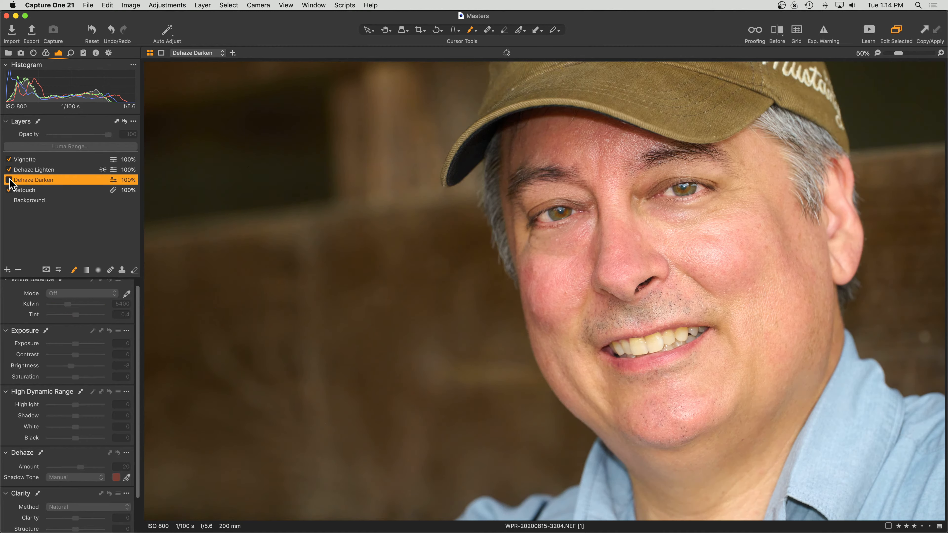
left_click(8, 181)
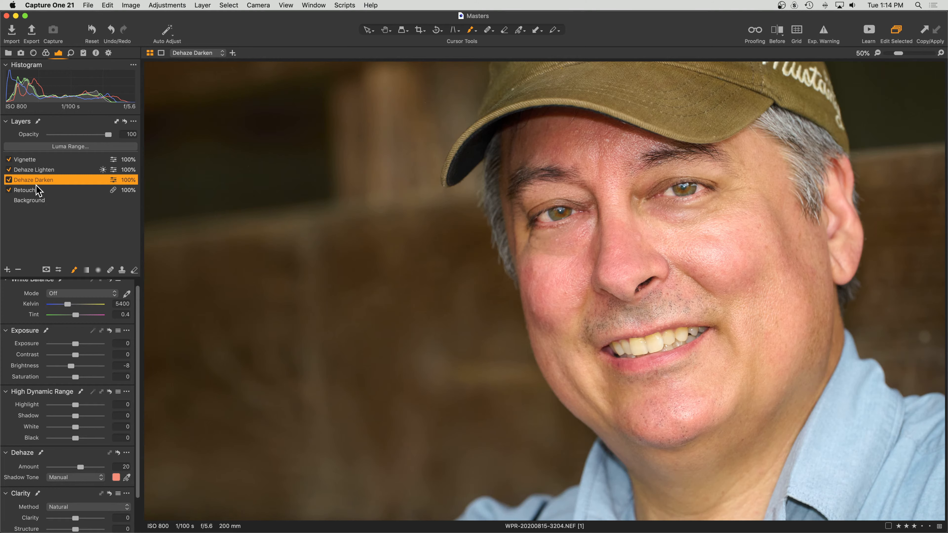
Switch off Dehaze Darken and add a new adjustment layer named 'Dehaze Darken 2'.
left_click(9, 180)
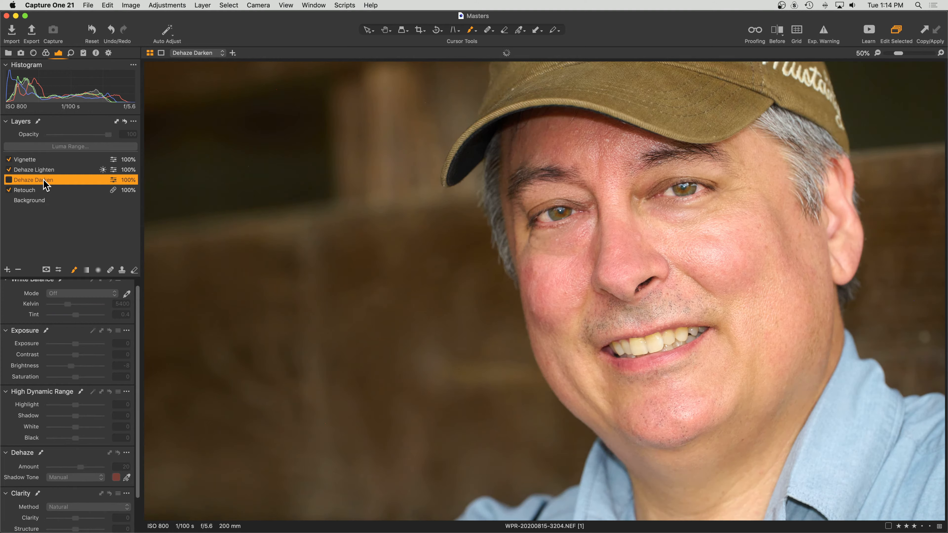
left_click(7, 269)
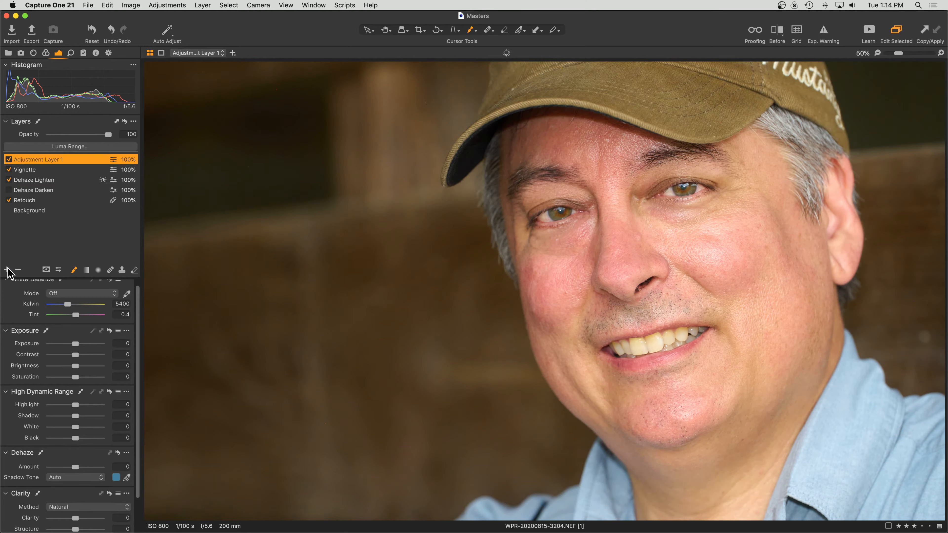
double_click(62, 158)
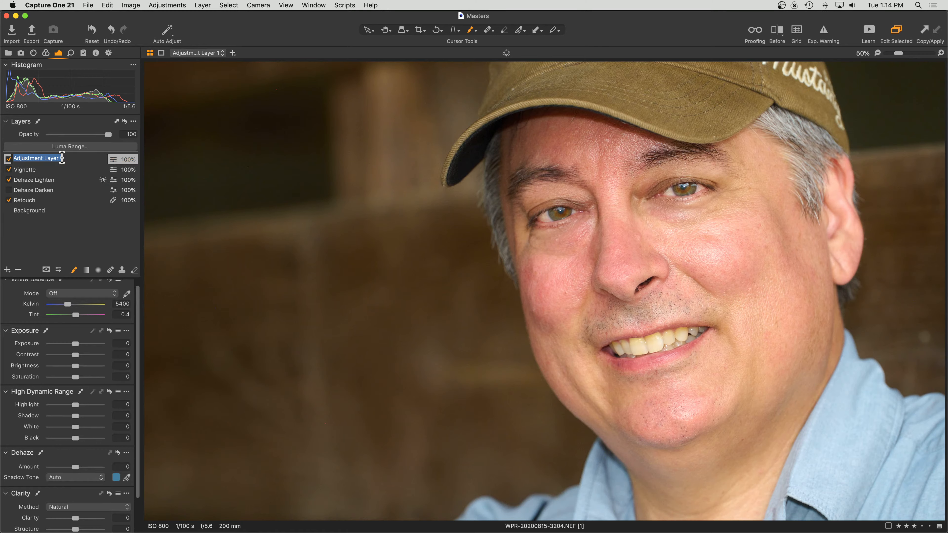
type("Dehaze Darken 2")
key("Return")
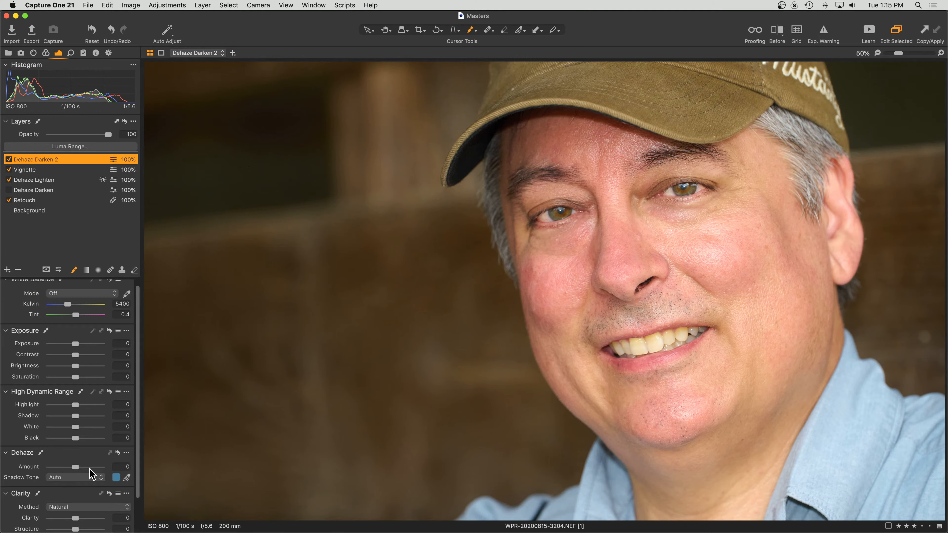
Sample the cheek skin as Dehaze Darken 2's manual shadow tone at Amount 30.
left_click(127, 478)
left_click(703, 280)
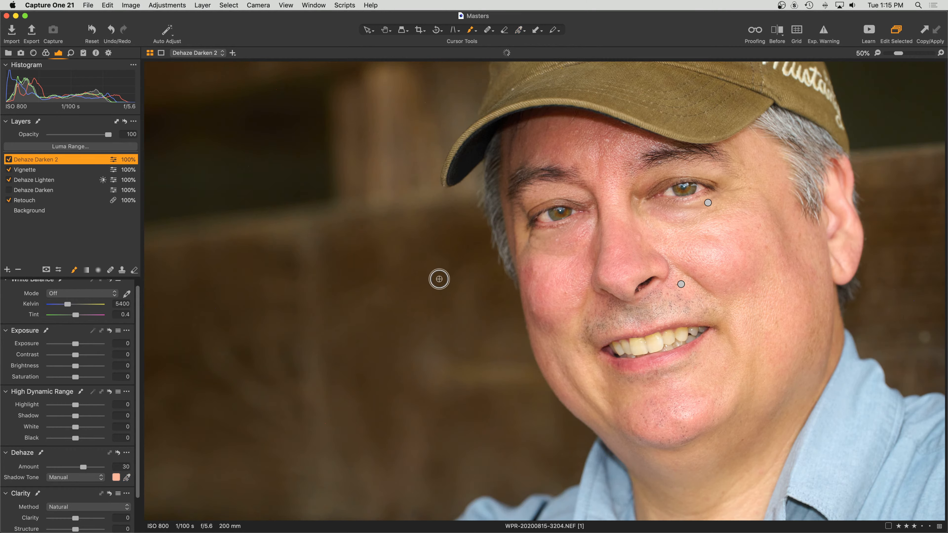
Set the mask brush Hardness to 0, keeping Size 85 and Flow 10.
right_click(440, 280)
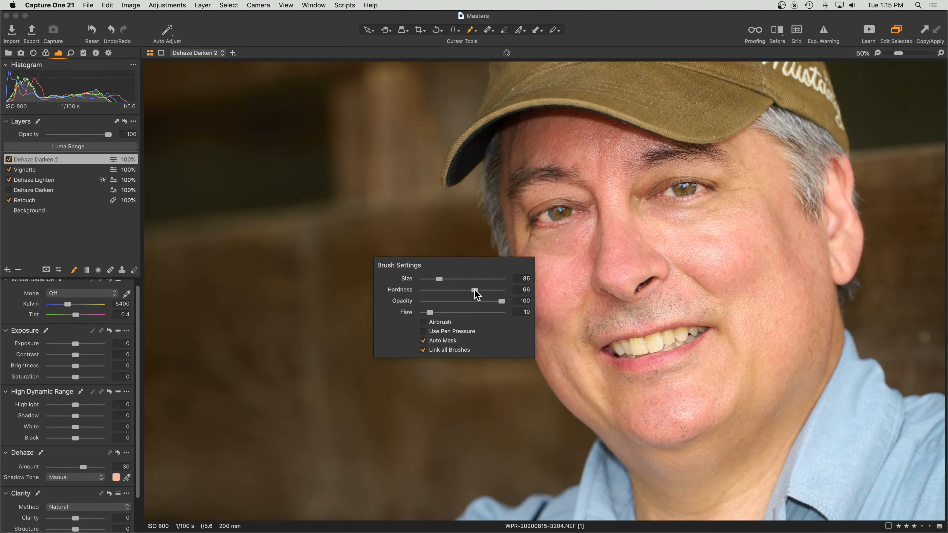
left_click_drag(475, 290, 417, 290)
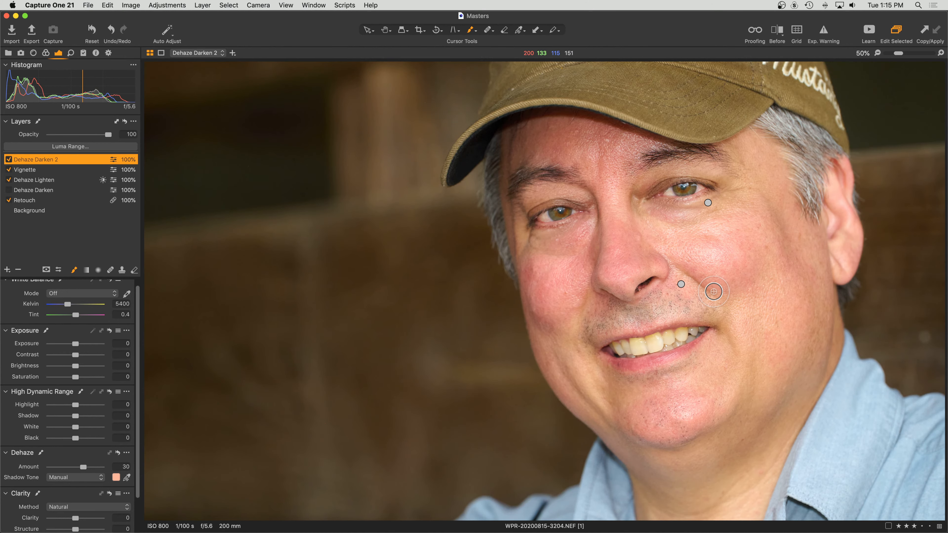
At 100% zoom, paint a soft Dehaze Darken 2 mask stroke along the right smile fold.
key("super+=")
scroll(714, 292, "right", 5)
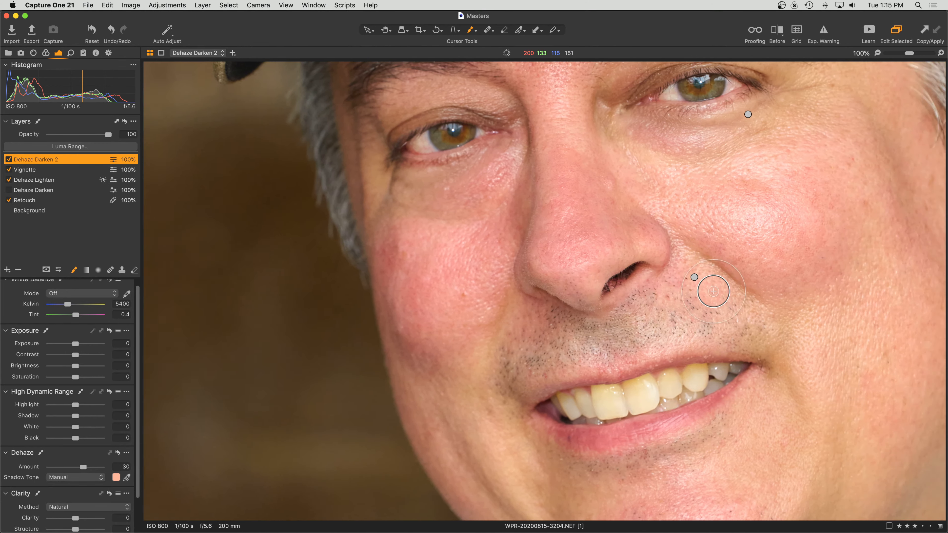
mouse_move(686, 290)
left_mouse_down()
mouse_move(632, 243)
mouse_move(692, 286)
mouse_move(633, 240)
mouse_move(685, 283)
mouse_move(682, 271)
mouse_move(632, 250)
mouse_move(690, 287)
mouse_move(620, 239)
mouse_move(689, 265)
mouse_move(667, 276)
mouse_move(647, 245)
mouse_move(644, 270)
mouse_move(629, 228)
mouse_move(692, 260)
mouse_move(666, 291)
mouse_move(644, 234)
mouse_move(683, 273)
mouse_move(673, 283)
mouse_move(641, 248)
mouse_move(647, 240)
mouse_move(669, 263)
left_mouse_up()
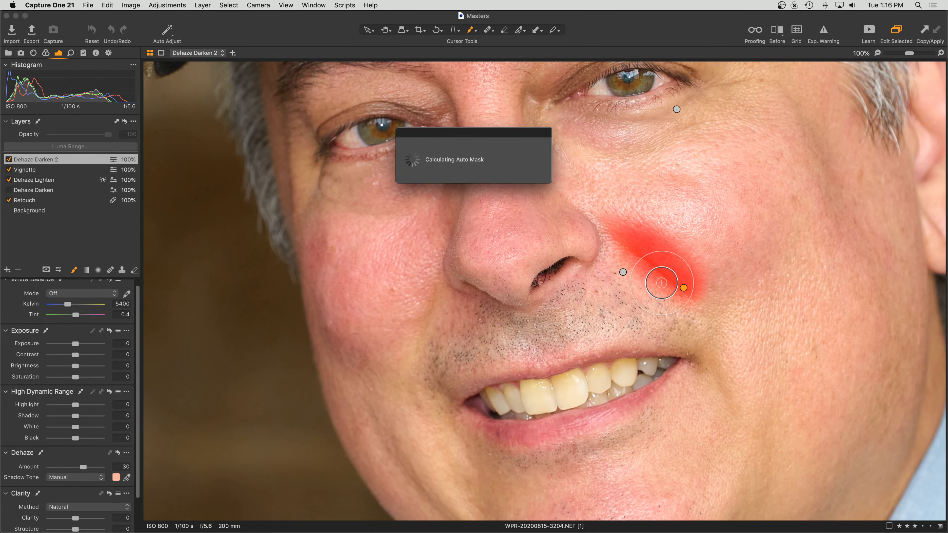
Hide the mask overlay and compare Dehaze Darken 2 off and on twice, leaving it enabled.
key("m")
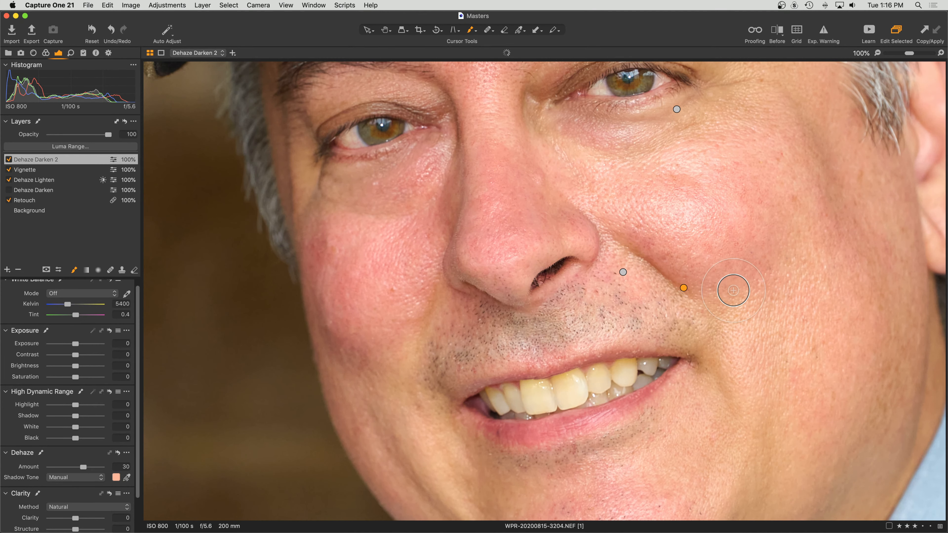
left_click(9, 160)
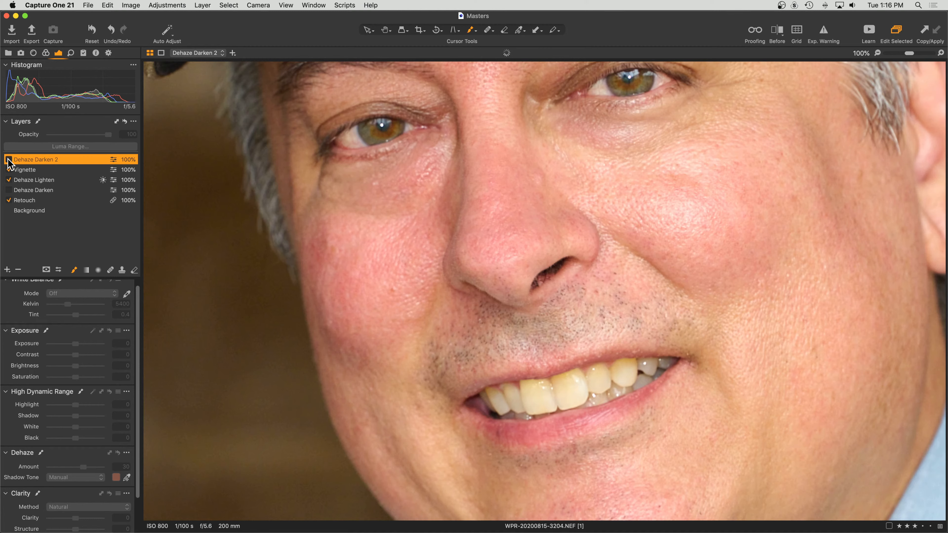
left_click(8, 159)
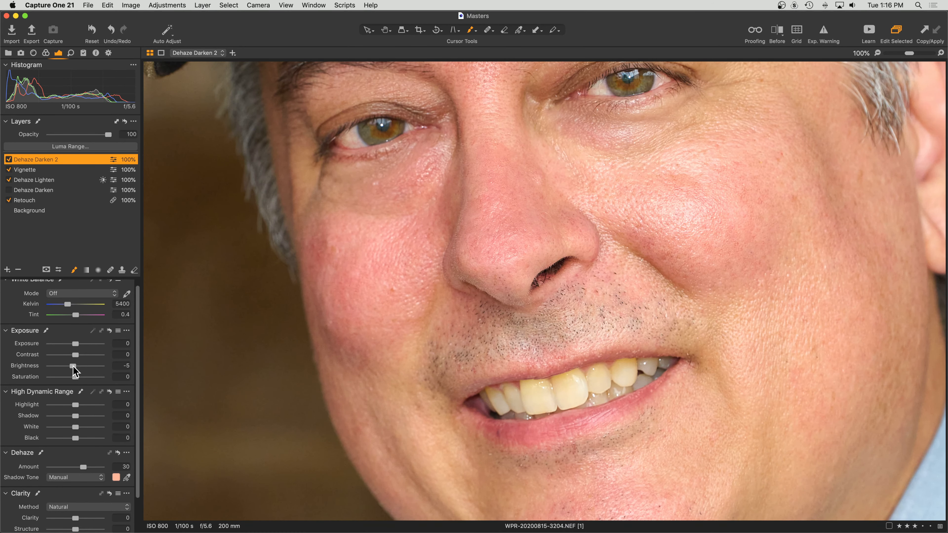
left_click(9, 159)
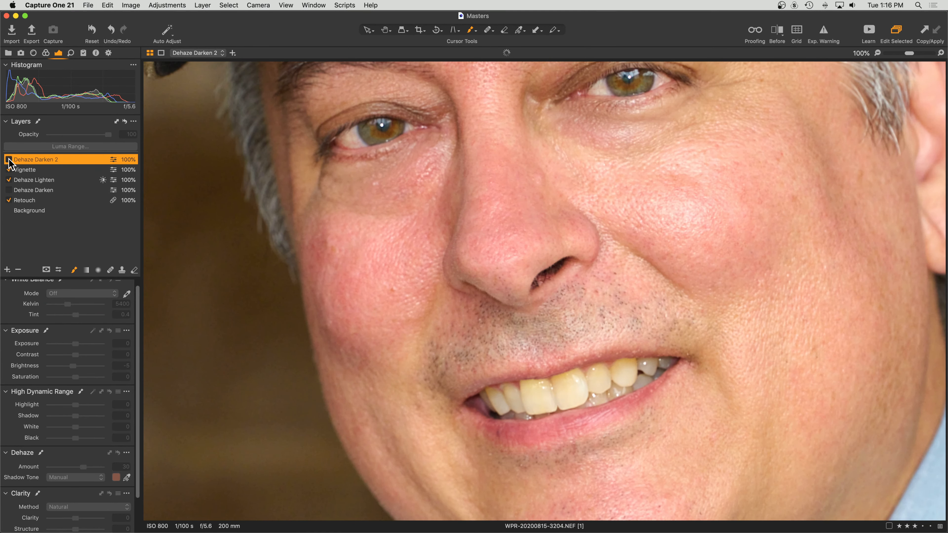
left_click(8, 160)
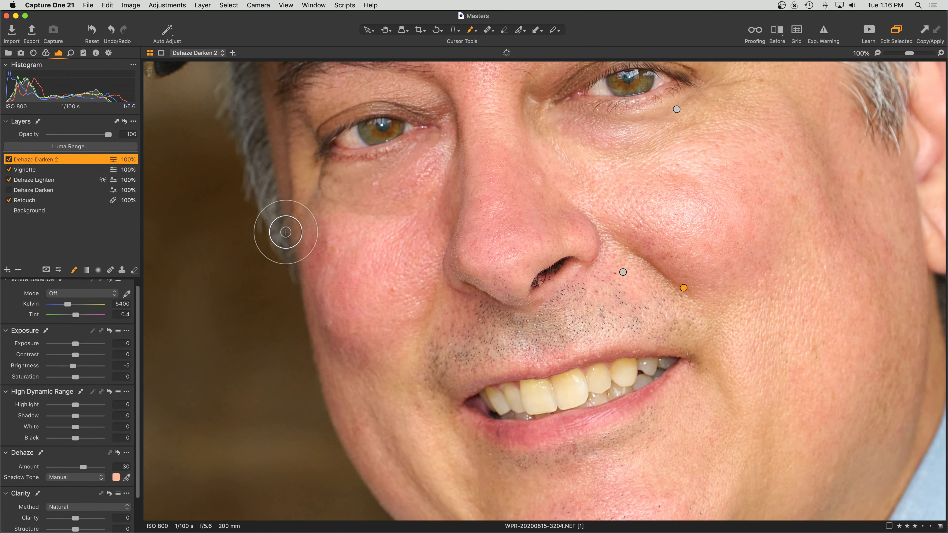
Paint the Dehaze Darken 2 mask on the left cheek, below the nose and along the right cheek, then show it in red.
mouse_move(452, 168)
left_mouse_down()
mouse_move(438, 260)
mouse_move(459, 153)
mouse_move(435, 279)
mouse_move(439, 266)
mouse_move(444, 316)
mouse_move(453, 312)
mouse_move(450, 291)
mouse_move(412, 366)
mouse_move(451, 291)
left_mouse_up()
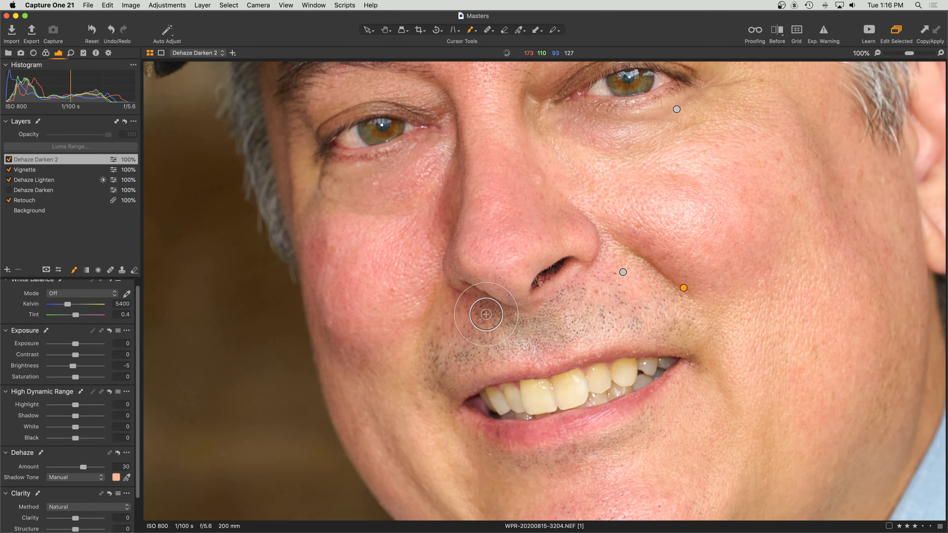
mouse_move(436, 292)
left_mouse_down()
mouse_move(435, 337)
mouse_move(460, 318)
mouse_move(432, 353)
mouse_move(444, 315)
left_mouse_up()
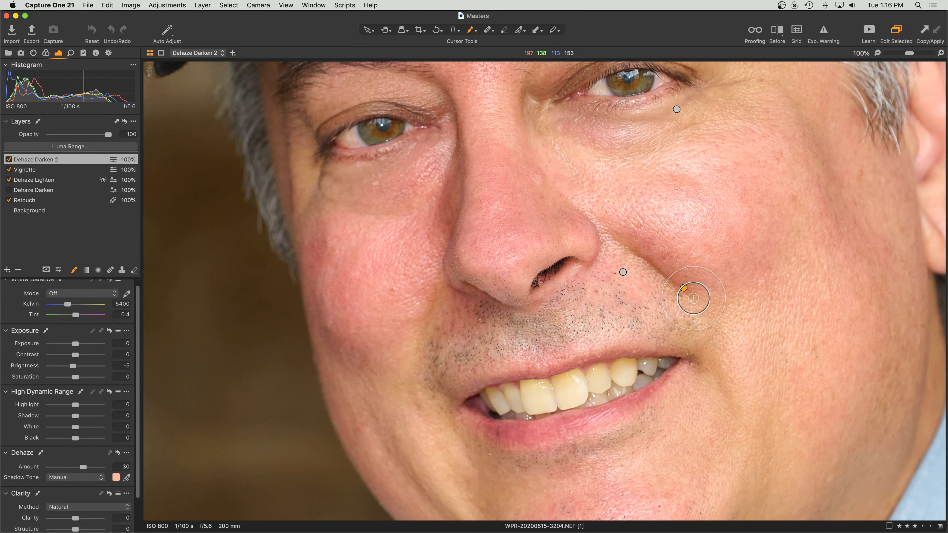
scroll(94, 434, "down", 2)
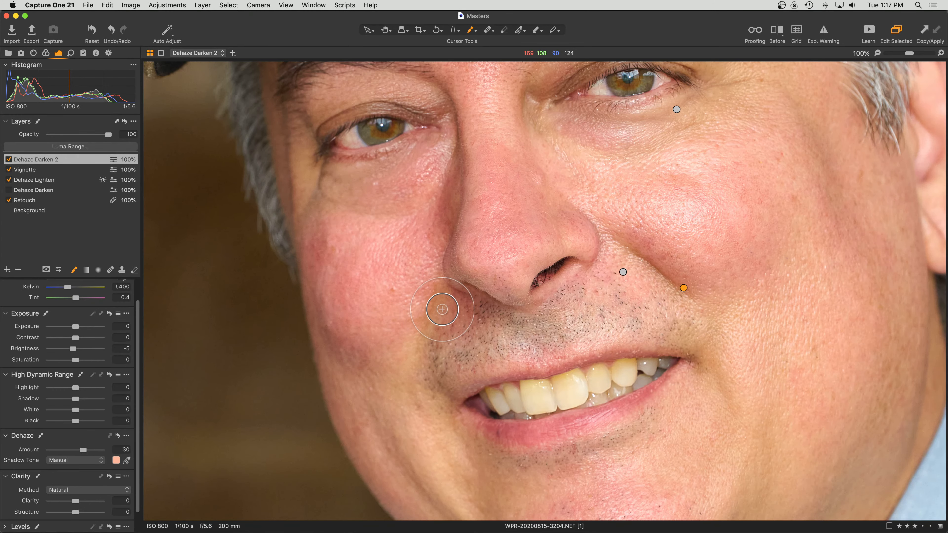
scroll(729, 309, "right", 3)
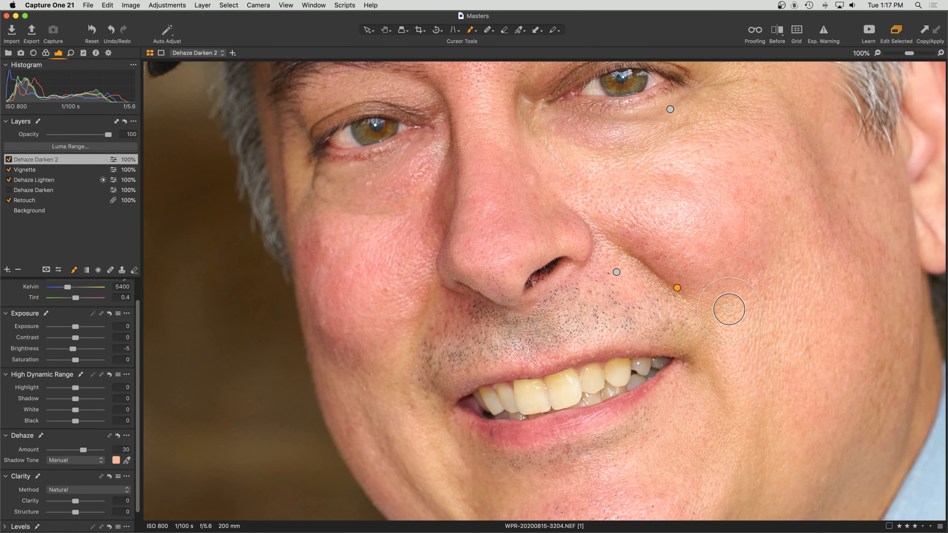
scroll(729, 309, "right", 1)
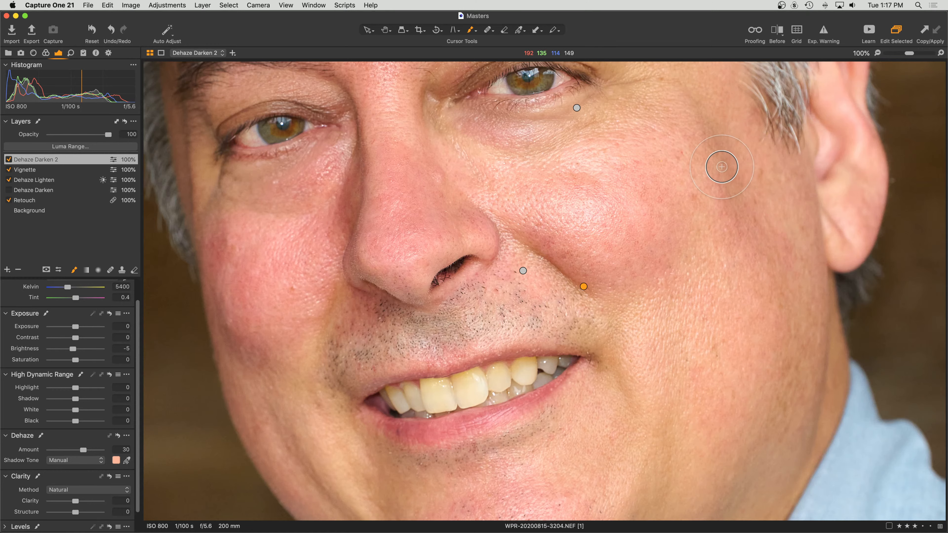
mouse_move(721, 167)
left_mouse_down()
mouse_move(753, 222)
mouse_move(687, 106)
mouse_move(749, 217)
mouse_move(696, 99)
mouse_move(729, 163)
mouse_move(745, 242)
mouse_move(705, 128)
mouse_move(760, 208)
mouse_move(694, 129)
mouse_move(719, 235)
mouse_move(700, 143)
mouse_move(730, 249)
mouse_move(700, 166)
mouse_move(792, 320)
mouse_move(740, 238)
mouse_move(768, 252)
mouse_move(796, 335)
mouse_move(784, 390)
mouse_move(797, 272)
mouse_move(797, 403)
mouse_move(808, 386)
mouse_move(799, 252)
mouse_move(812, 396)
mouse_move(811, 313)
mouse_move(758, 212)
mouse_move(810, 261)
mouse_move(824, 315)
mouse_move(825, 286)
mouse_move(816, 443)
mouse_move(809, 429)
mouse_move(782, 452)
mouse_move(809, 350)
mouse_move(734, 466)
mouse_move(814, 378)
mouse_move(781, 479)
mouse_move(840, 330)
mouse_move(848, 420)
mouse_move(790, 358)
left_mouse_up()
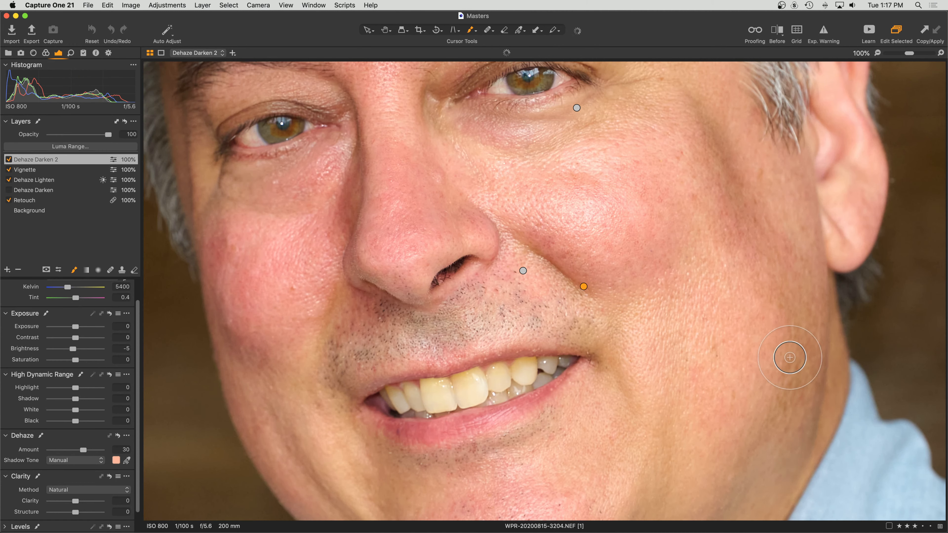
key("m")
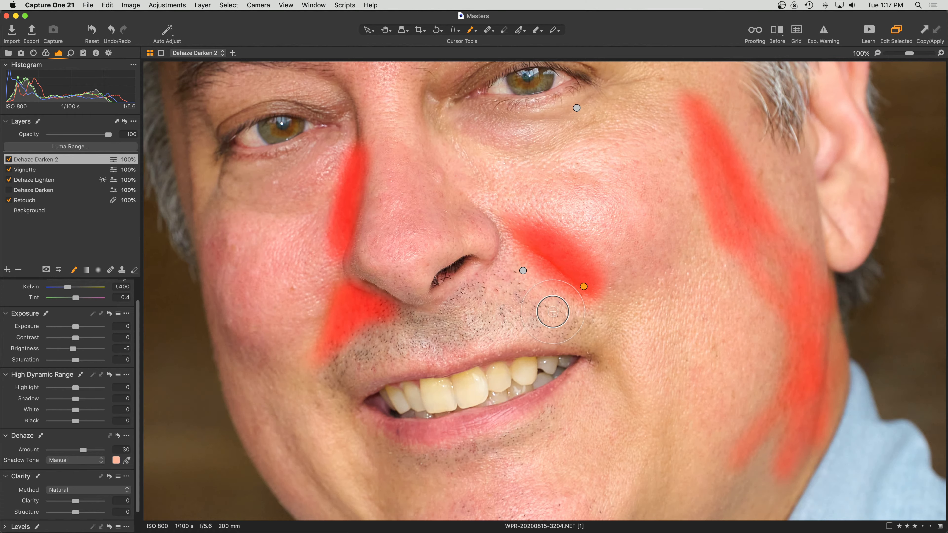
Hide the mask overlay, compare Dehaze Darken 2 off and on, and zoom out to 67%.
key("m")
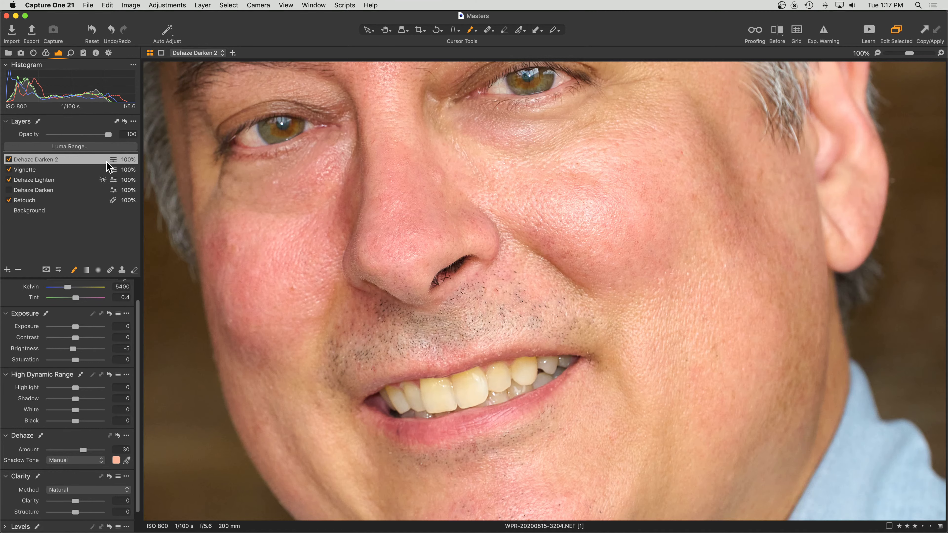
left_click(8, 159)
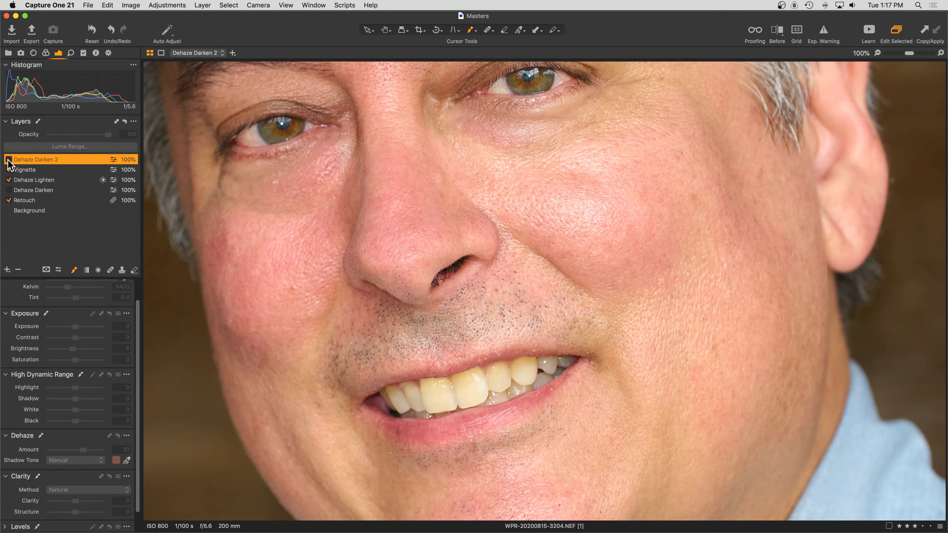
left_click(9, 159)
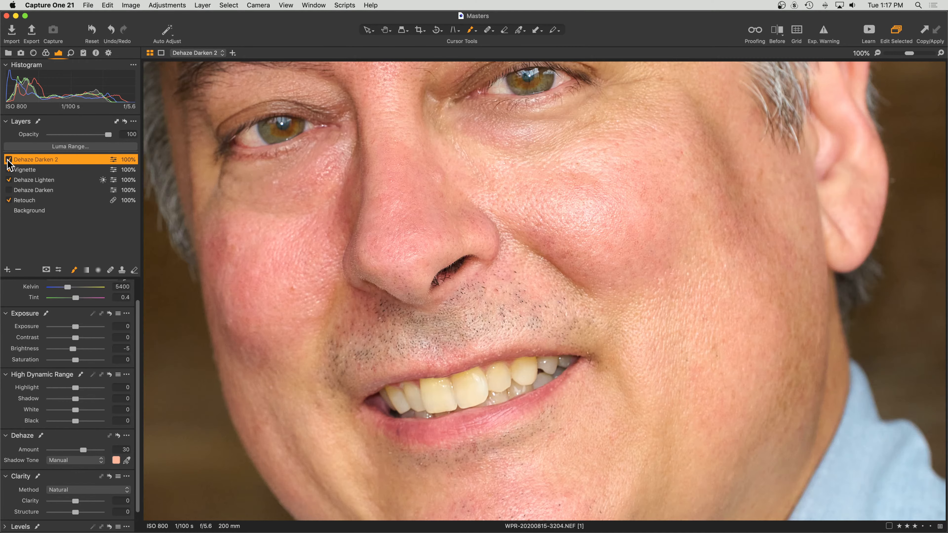
key("super+minus")
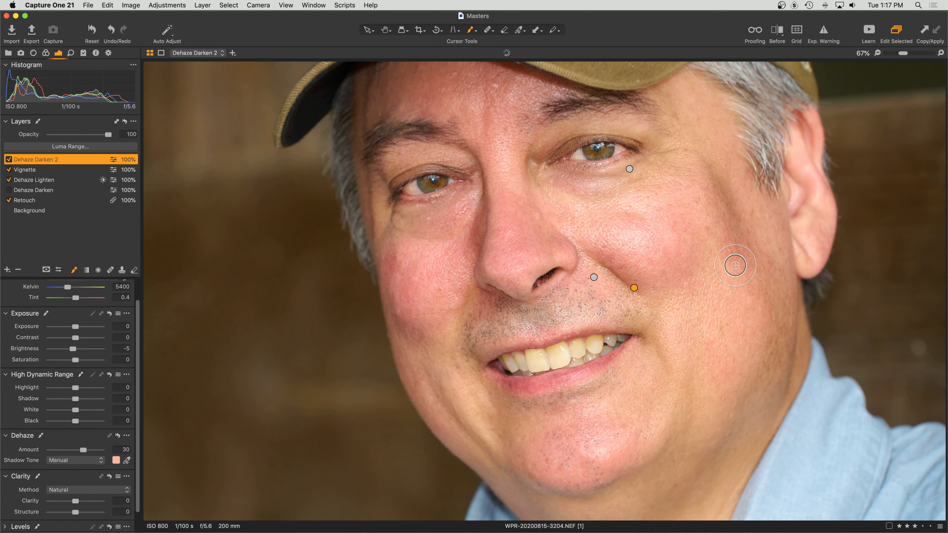
Paint the Dehaze Darken 2 mask under the jaw and chin, toward the lip corner and over the left cheek.
scroll(735, 265, "down", 5)
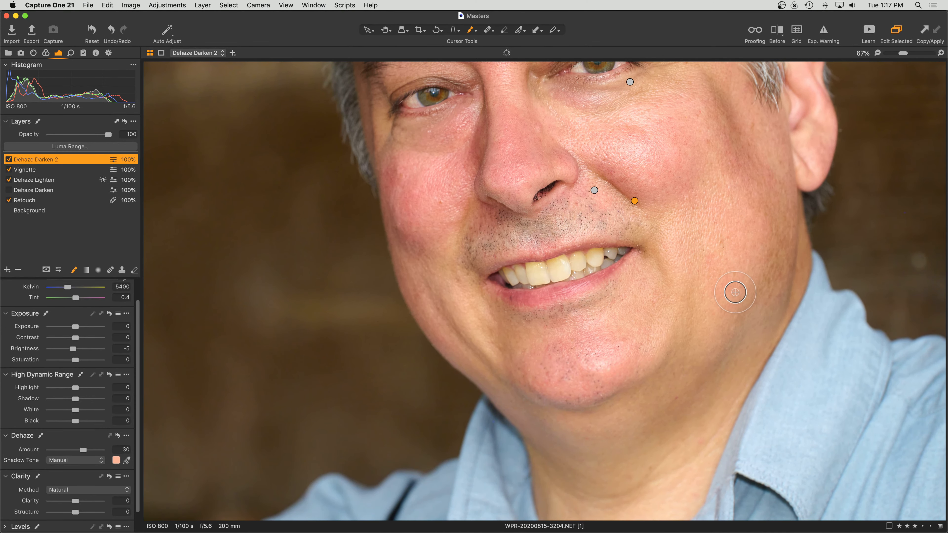
mouse_move(665, 371)
left_mouse_down()
mouse_move(608, 404)
mouse_move(666, 375)
mouse_move(652, 399)
mouse_move(595, 428)
mouse_move(623, 426)
mouse_move(582, 423)
mouse_move(673, 386)
mouse_move(571, 415)
mouse_move(574, 426)
mouse_move(582, 415)
mouse_move(546, 411)
mouse_move(613, 419)
mouse_move(622, 432)
mouse_move(713, 423)
left_mouse_up()
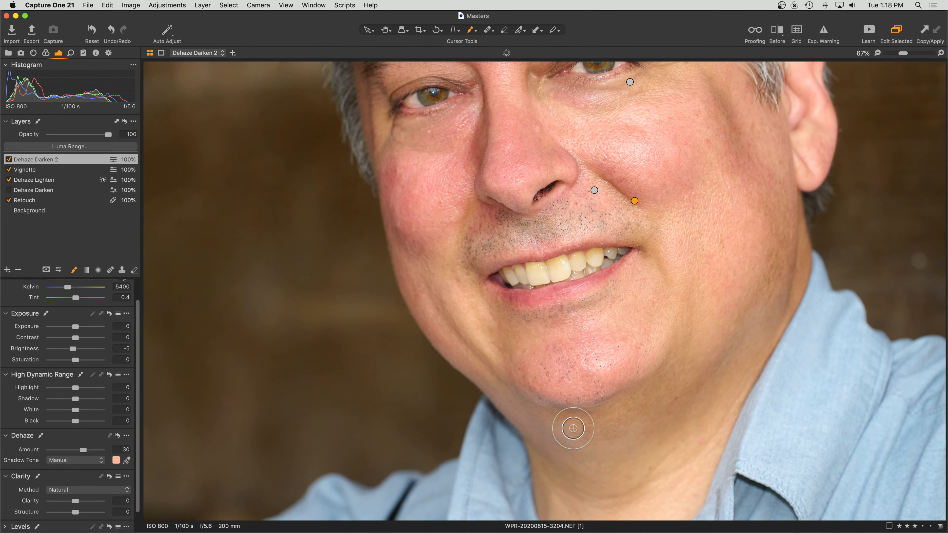
mouse_move(558, 418)
left_mouse_down()
mouse_move(591, 430)
mouse_move(727, 418)
left_mouse_up()
mouse_move(595, 303)
left_mouse_down()
mouse_move(525, 316)
mouse_move(607, 302)
mouse_move(540, 321)
mouse_move(484, 321)
mouse_move(654, 310)
mouse_move(519, 317)
mouse_move(492, 307)
mouse_move(450, 258)
mouse_move(461, 249)
mouse_move(490, 297)
mouse_move(462, 249)
mouse_move(469, 229)
mouse_move(497, 305)
left_mouse_up()
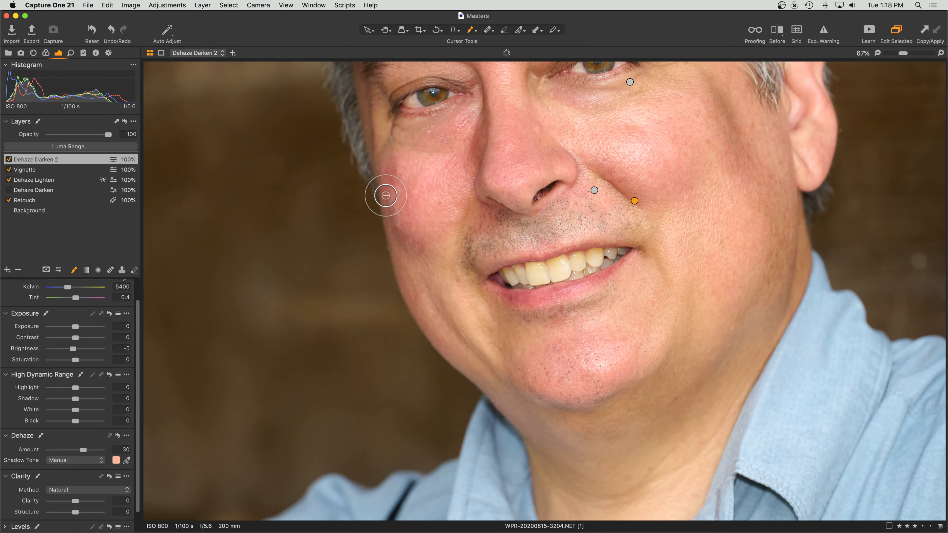
mouse_move(386, 195)
left_mouse_down()
mouse_move(394, 205)
mouse_move(383, 152)
mouse_move(388, 231)
mouse_move(417, 323)
mouse_move(385, 209)
mouse_move(508, 402)
mouse_move(408, 265)
left_mouse_up()
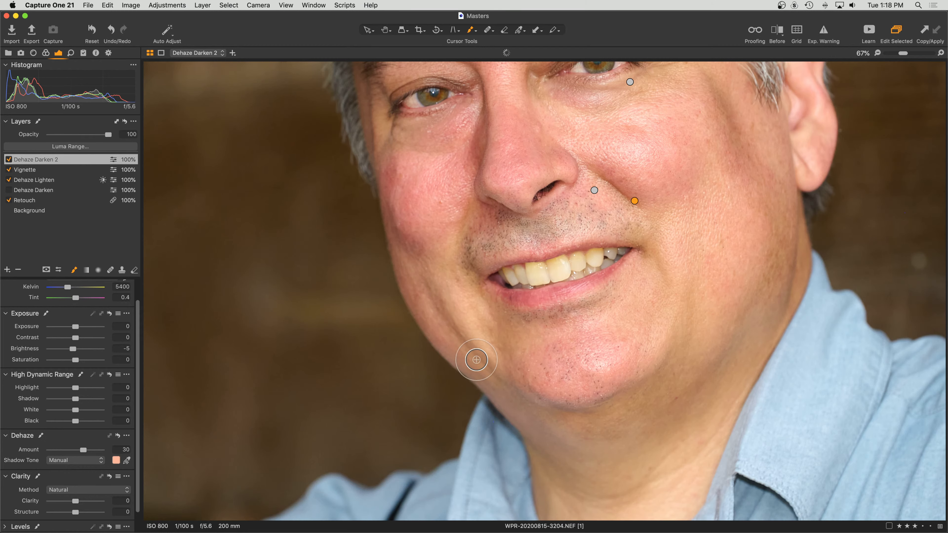
mouse_move(476, 360)
left_mouse_down()
mouse_move(417, 288)
mouse_move(451, 346)
mouse_move(394, 250)
mouse_move(389, 117)
mouse_move(390, 183)
left_mouse_up()
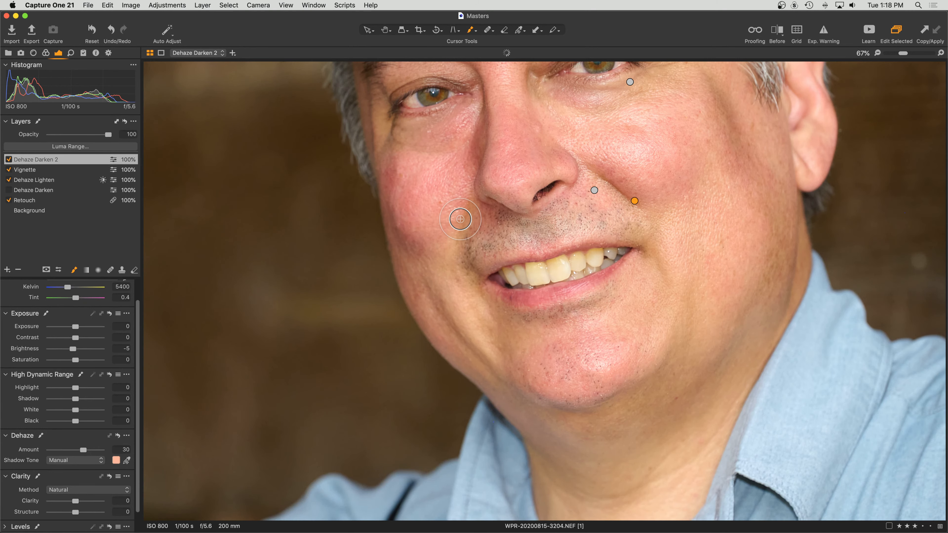
scroll(460, 219, "up", 5)
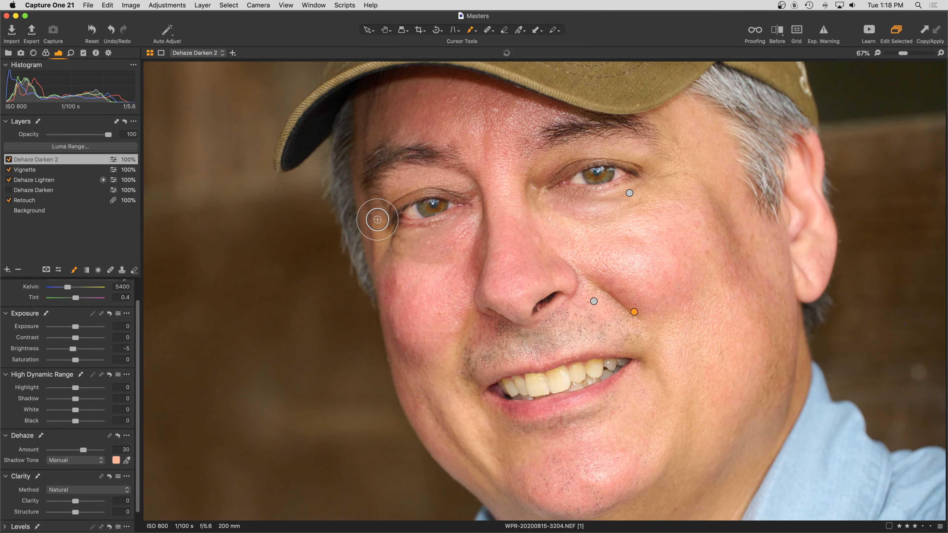
With brush size 160, paint the mask over the brow and neck, then zoom out to Fit.
right_click(377, 219)
left_click_drag(377, 219, 382, 219)
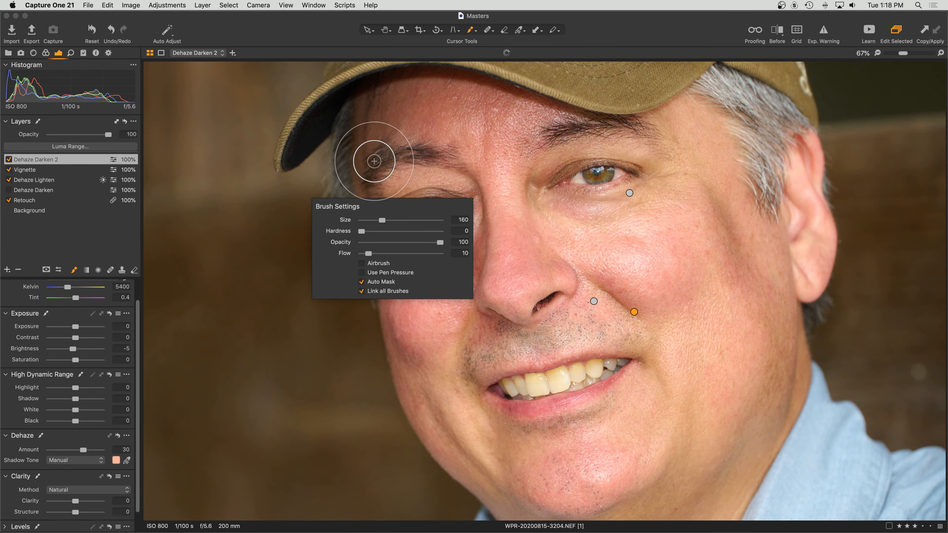
mouse_move(370, 159)
left_mouse_down()
mouse_move(461, 105)
mouse_move(378, 137)
mouse_move(444, 100)
mouse_move(426, 97)
mouse_move(366, 136)
mouse_move(471, 100)
mouse_move(364, 146)
mouse_move(519, 105)
mouse_move(392, 82)
mouse_move(345, 189)
mouse_move(498, 114)
mouse_move(437, 121)
mouse_move(384, 112)
mouse_move(466, 98)
mouse_move(711, 112)
mouse_move(787, 300)
mouse_move(724, 185)
mouse_move(782, 260)
mouse_move(795, 315)
mouse_move(755, 211)
mouse_move(766, 410)
mouse_move(721, 497)
mouse_move(803, 375)
mouse_move(710, 481)
mouse_move(723, 402)
mouse_move(664, 475)
mouse_move(703, 409)
mouse_move(674, 496)
mouse_move(702, 488)
mouse_move(762, 408)
left_mouse_up()
scroll(761, 411, "down", 5)
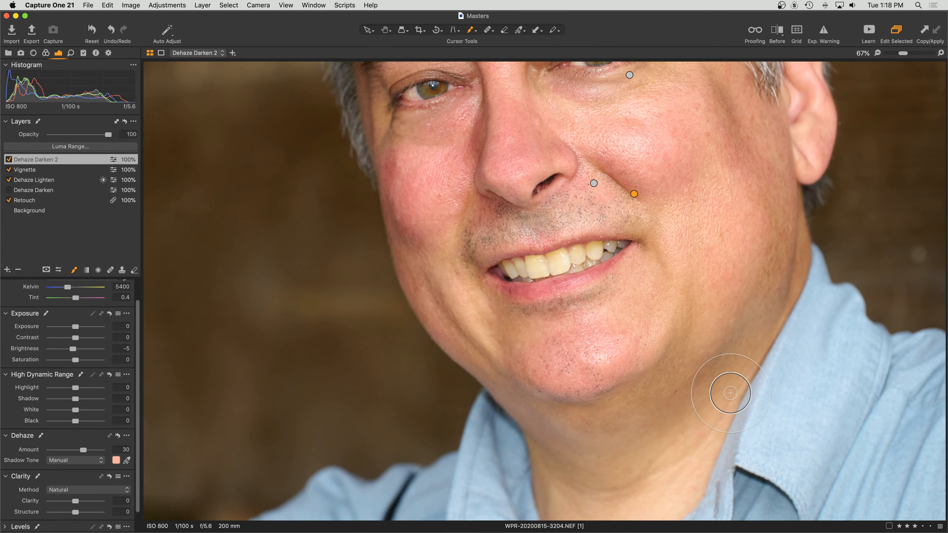
mouse_move(654, 451)
left_mouse_down()
mouse_move(612, 432)
mouse_move(527, 436)
mouse_move(592, 444)
mouse_move(423, 298)
mouse_move(398, 217)
mouse_move(461, 294)
mouse_move(420, 177)
mouse_move(685, 248)
left_mouse_up()
scroll(687, 251, "up", 4)
scroll(688, 250, "up", 3)
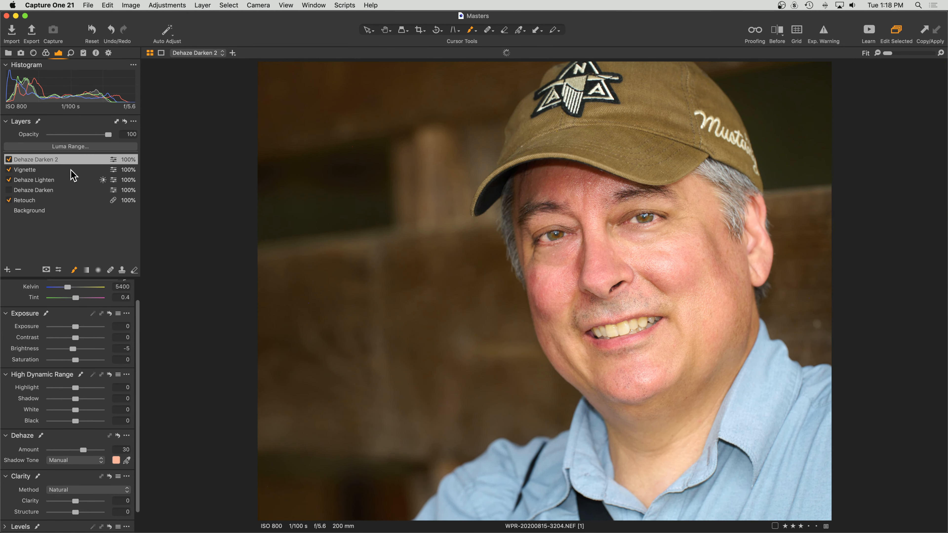
Compare Dehaze Darken 2 off and on, then select the Dehaze Lighten layer for editing.
left_click(9, 160)
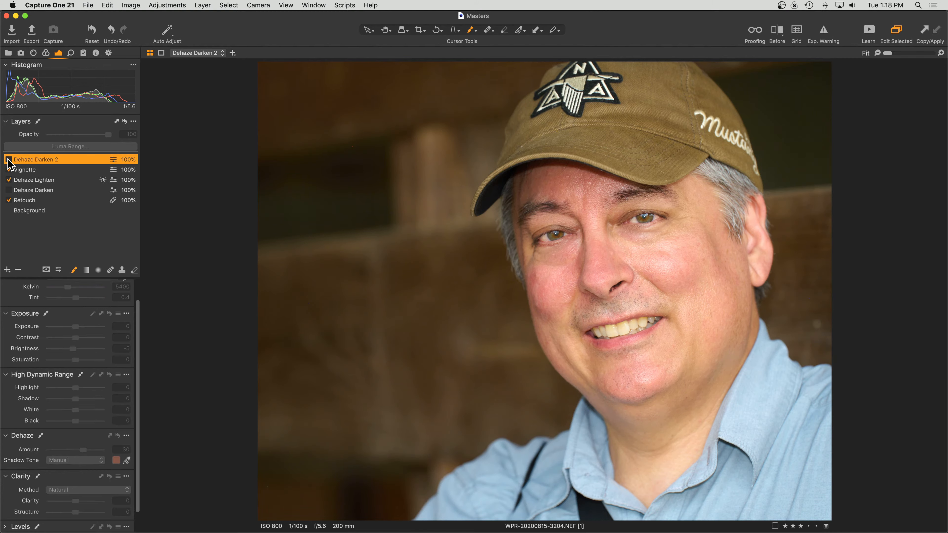
left_click(8, 160)
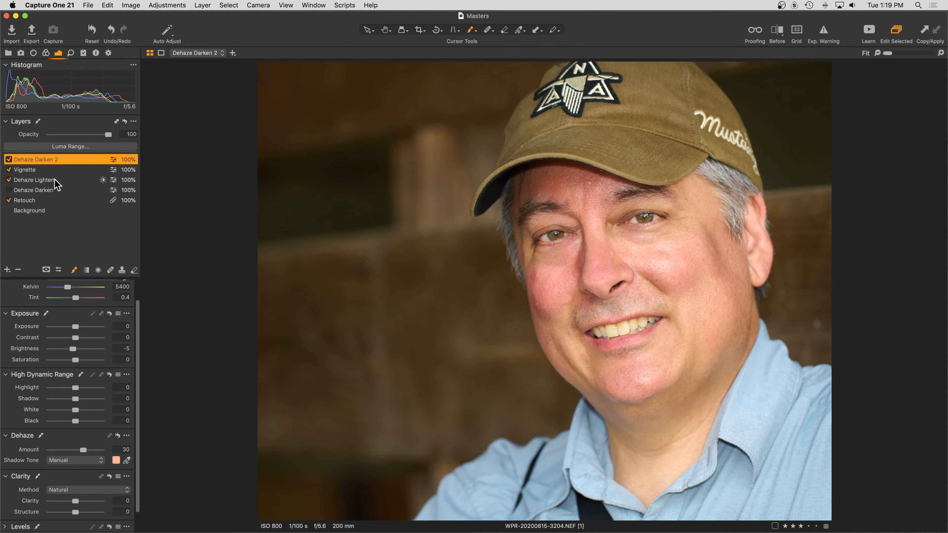
left_click(42, 183)
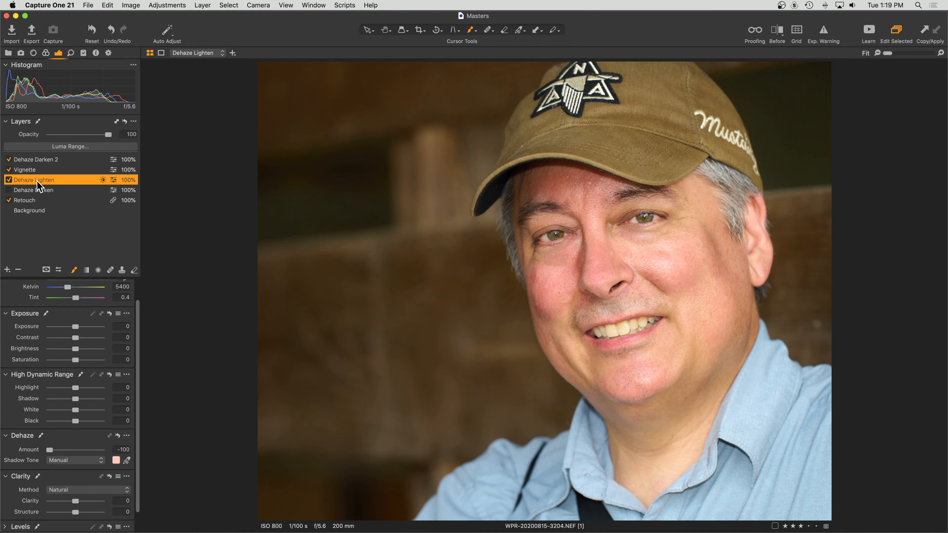
Compare Dehaze Lighten off and on, zoom to 50%, and float the Dehaze controls over the image.
left_click(9, 180)
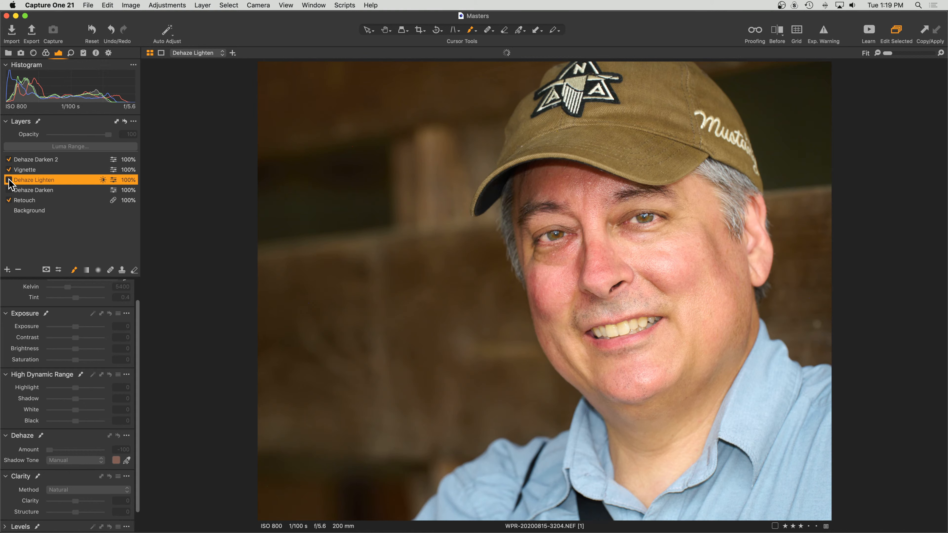
left_click(9, 180)
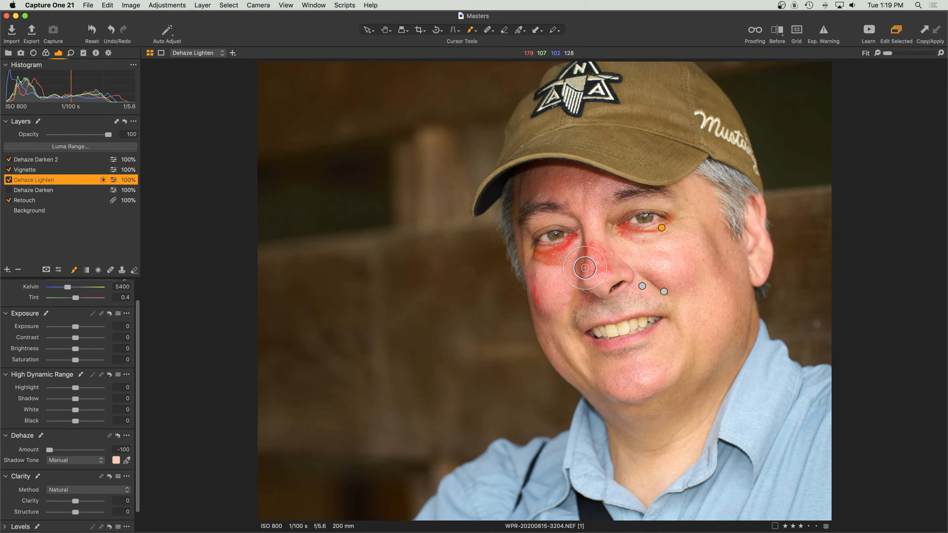
key("super+plus")
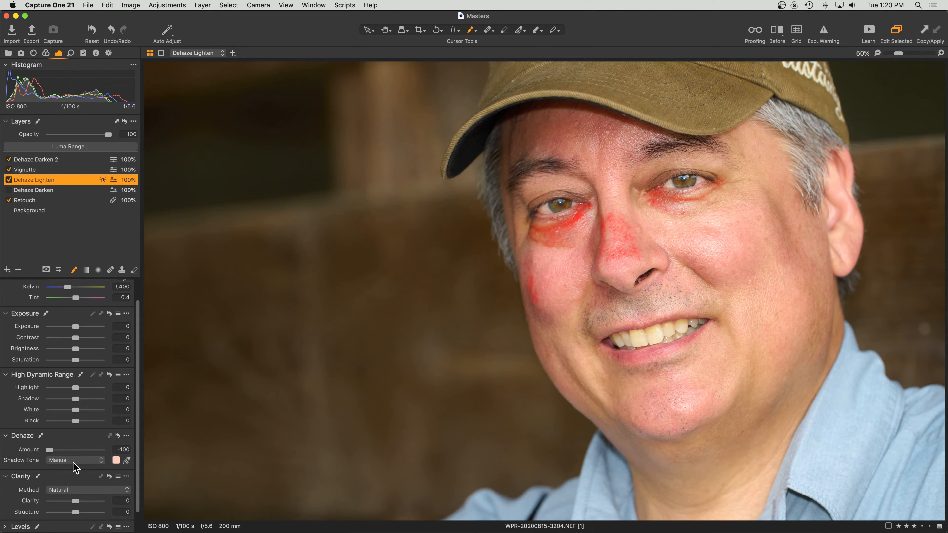
left_click_drag(66, 446, 341, 120)
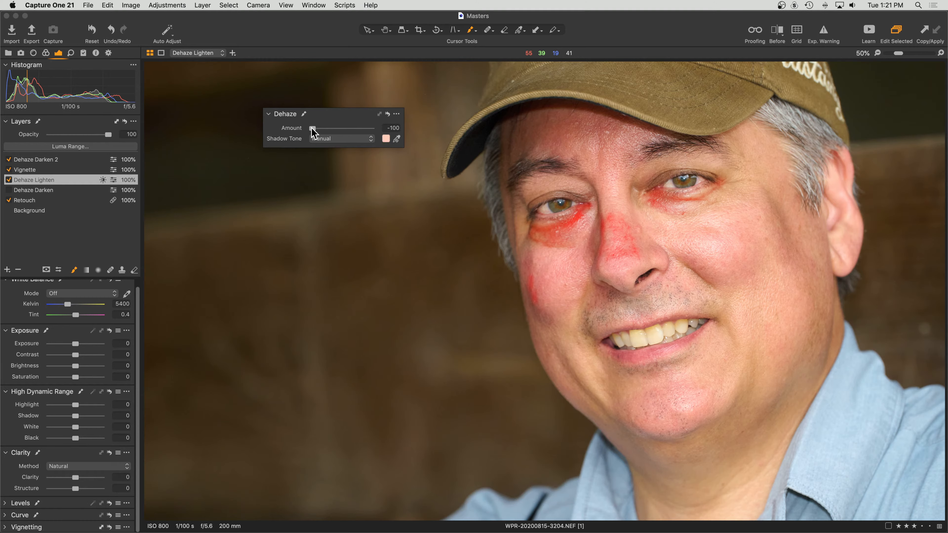
Keep the Dehaze Lighten layer name and preview the face with Dehaze reset, then restored.
double_click(72, 180)
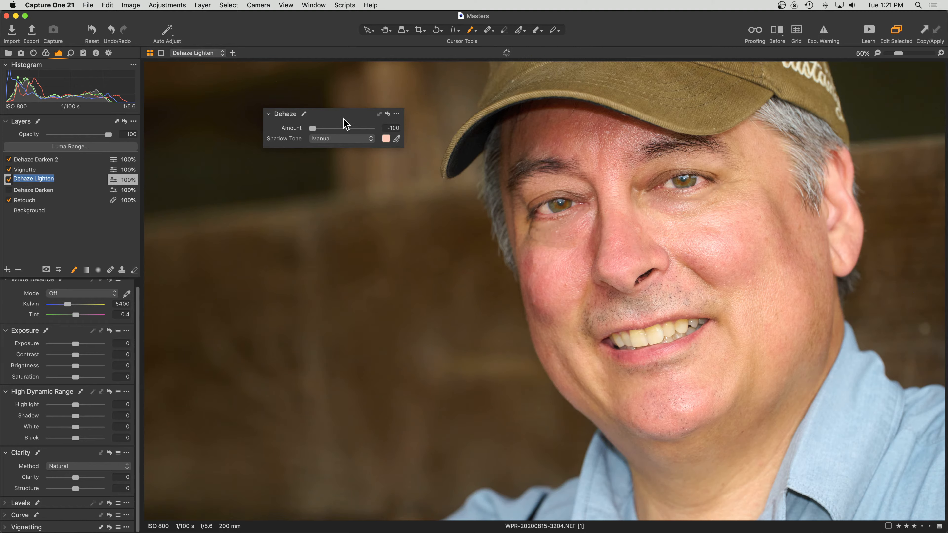
key("Return")
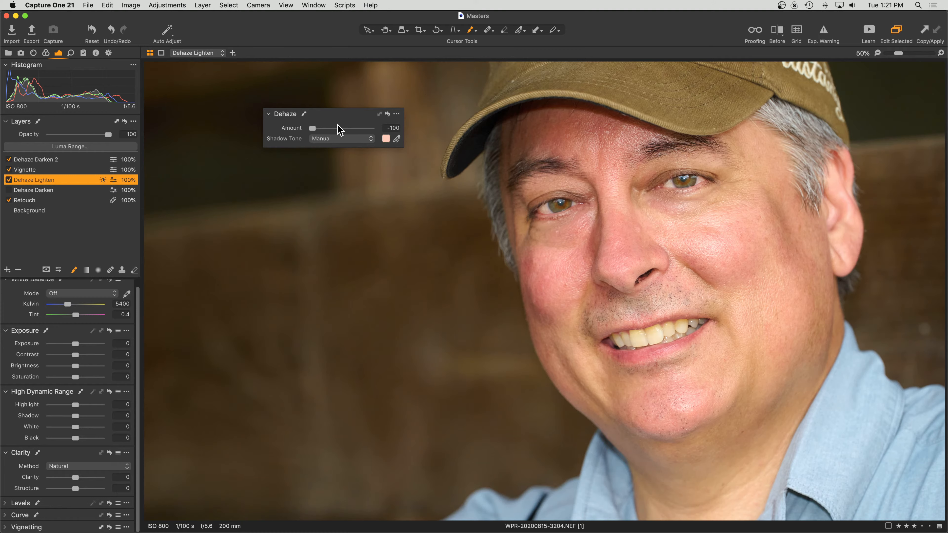
left_click(388, 115)
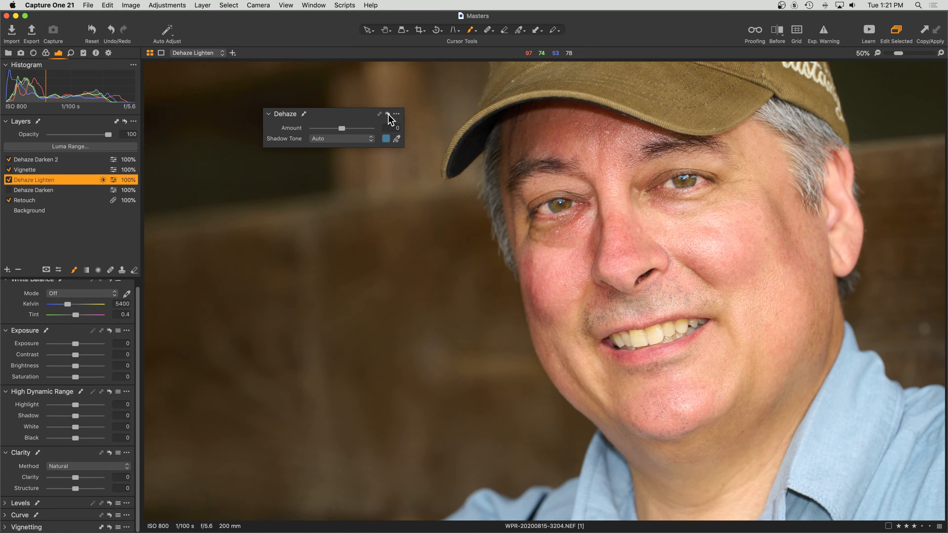
left_click(388, 115, "alt")
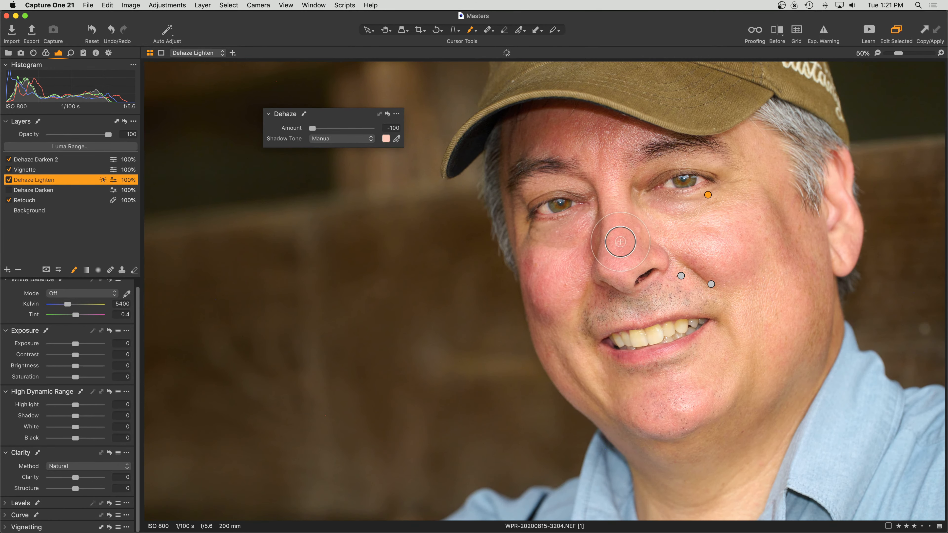
Zoom to 67%, compare Dehaze reset versus Amount -100 with manual tone, then zoom to 100%.
key("super+equal")
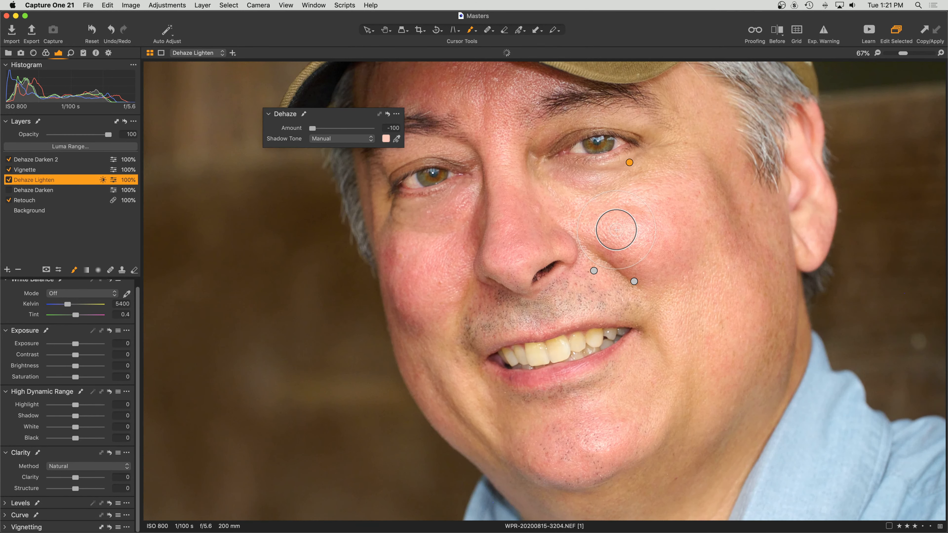
left_click(387, 114)
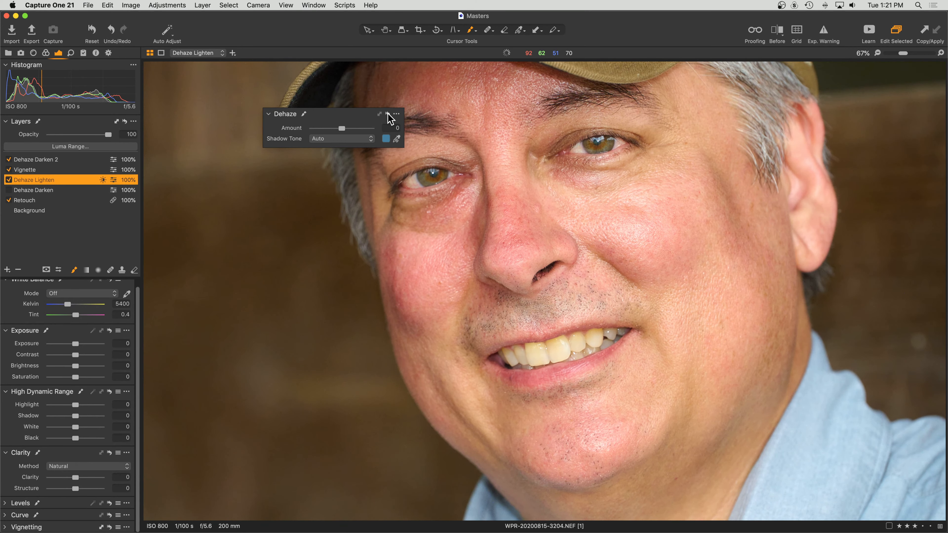
left_click(388, 115, "alt")
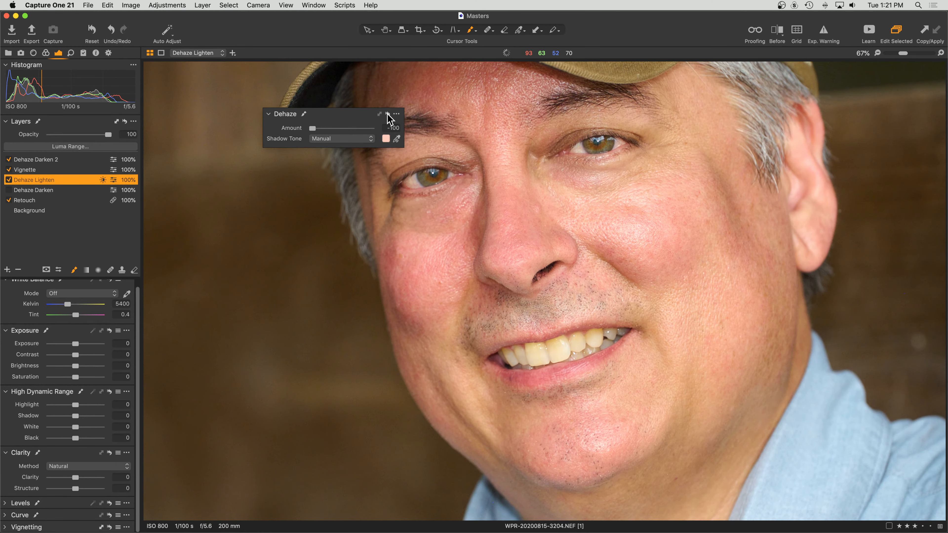
key("super+plus")
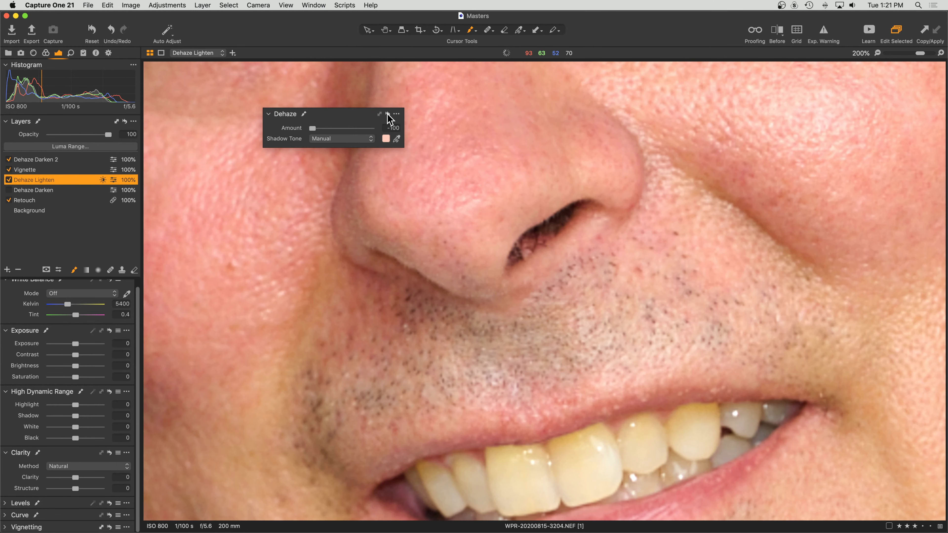
Zoom to 200% on the nose, reset Dehaze, and set its Amount back to -100.
key("super+plus")
scroll(589, 202, "up", 3)
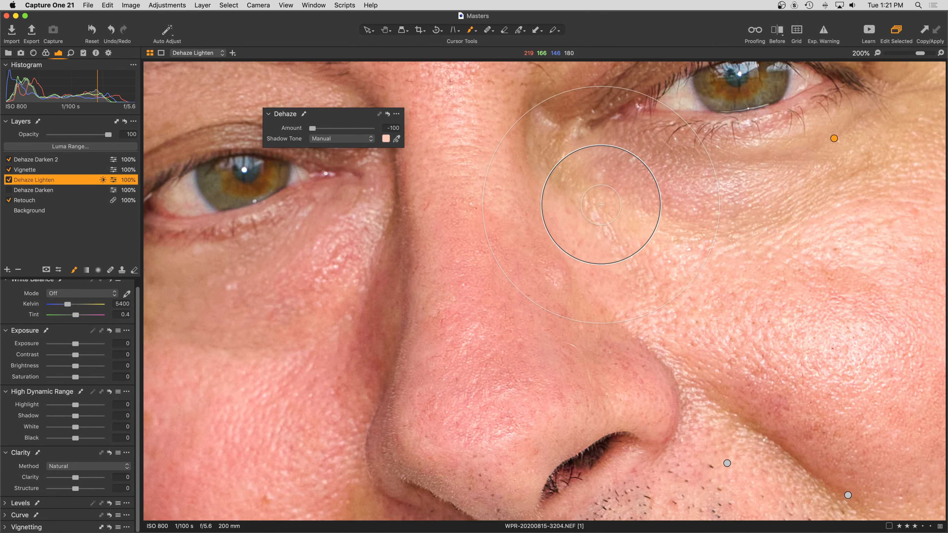
left_click(389, 117)
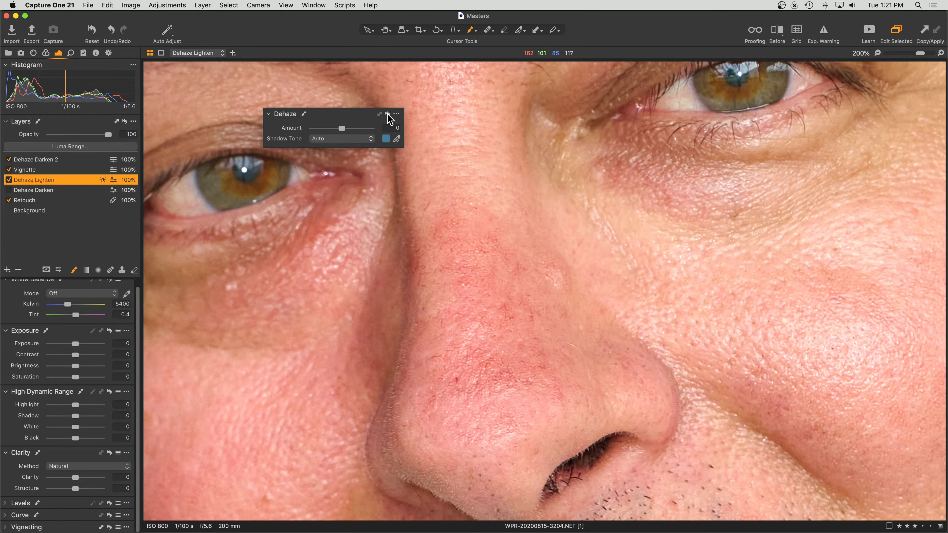
key("super+z")
left_click(387, 114)
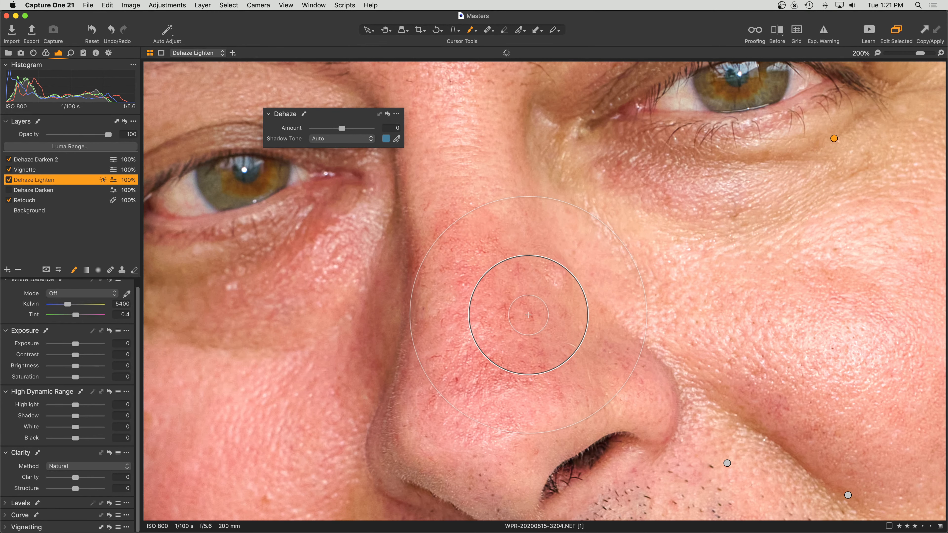
key("v")
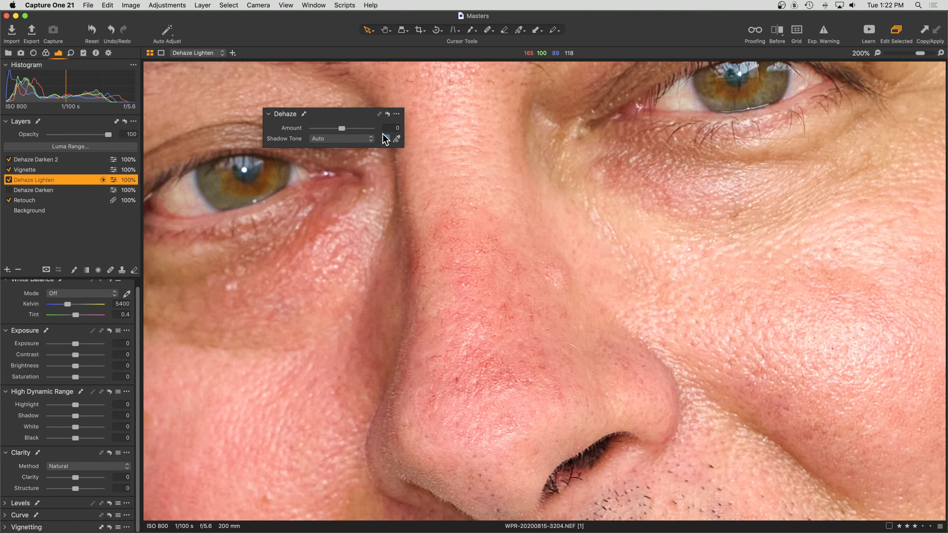
left_click_drag(340, 128, 285, 125)
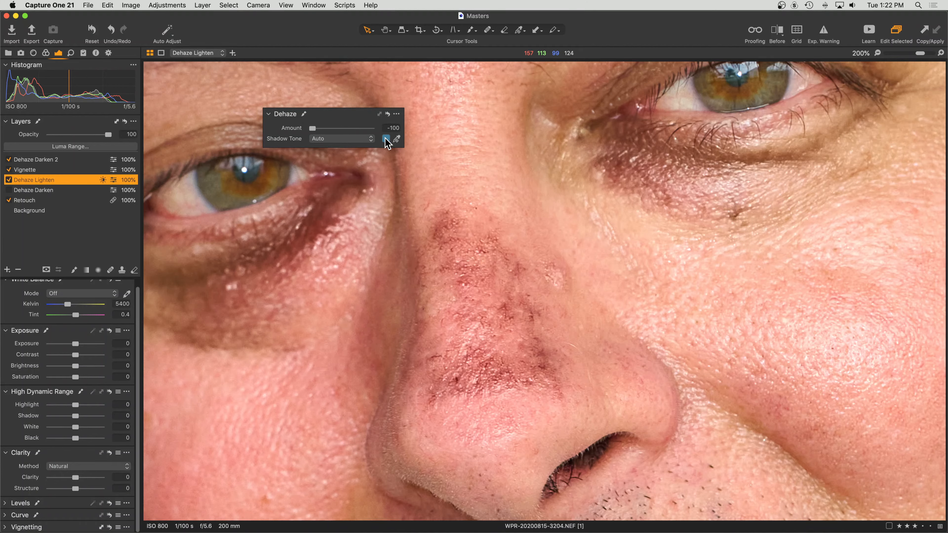
Sample the nose skin as Shadow Tone, dock the Dehaze panel, and open Luma Range for Dehaze Lighten.
left_click(396, 140)
left_click(438, 303)
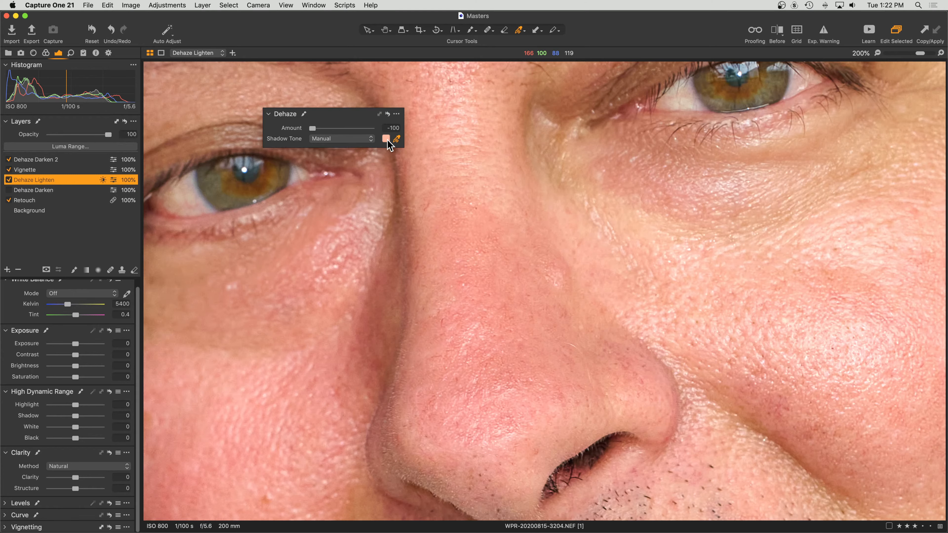
left_click(397, 139)
left_click_drag(334, 116, 68, 463)
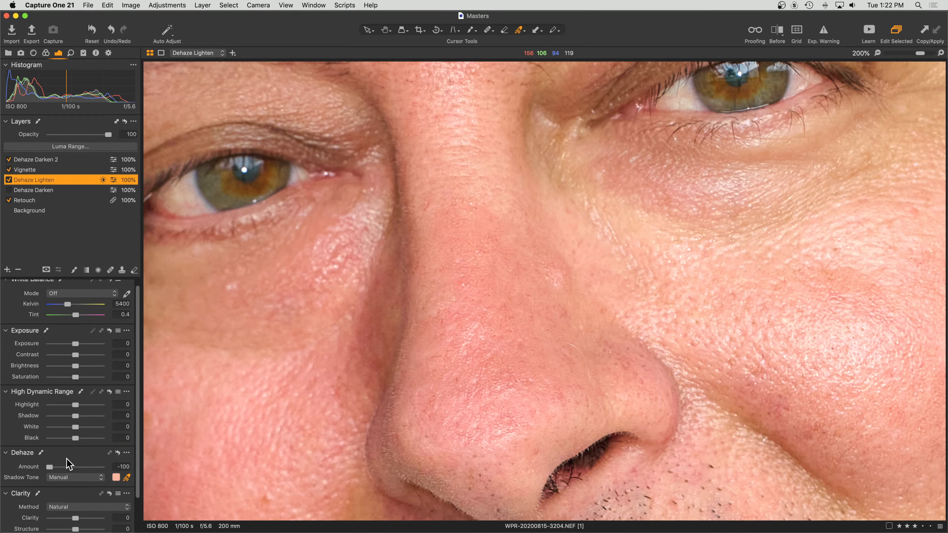
double_click(100, 181)
left_click(102, 147)
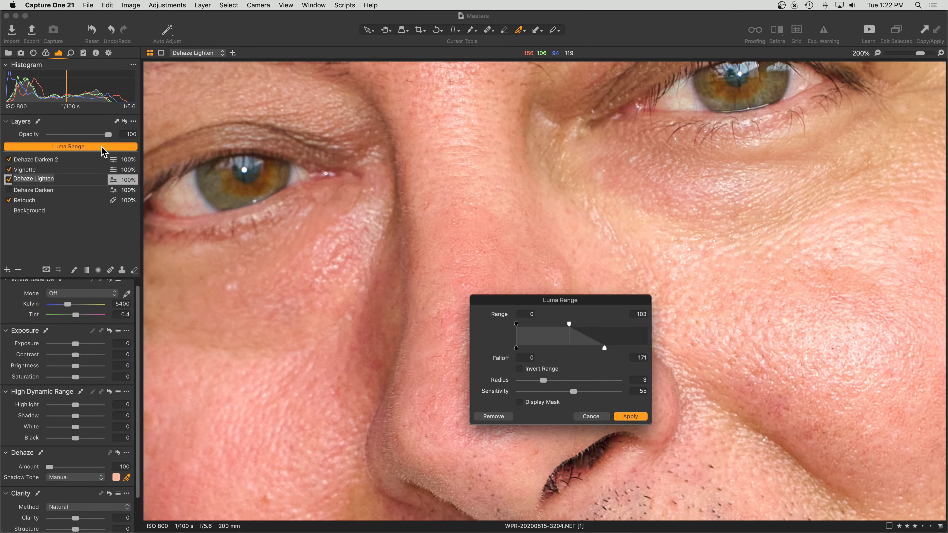
Move the Luma Range dialog off the face and apply Range 0–103 with Falloff 171.
left_click_drag(622, 304, 801, 139)
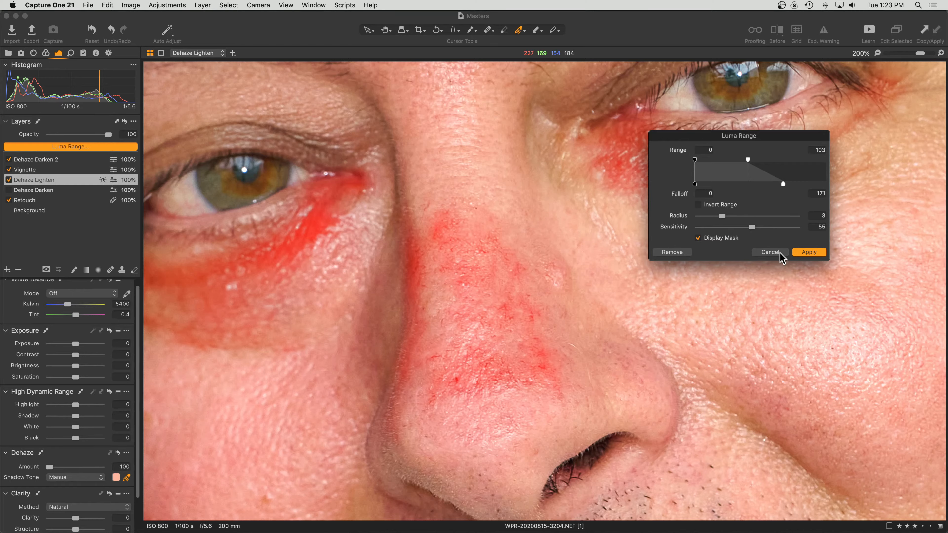
left_click(808, 253)
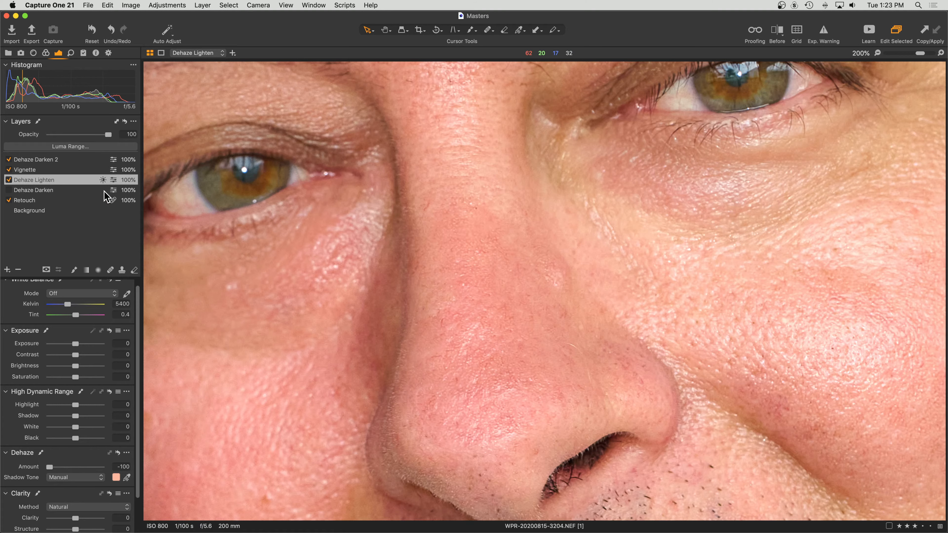
Remove the luma range from Dehaze Lighten and show its mask overlay.
left_click(102, 148)
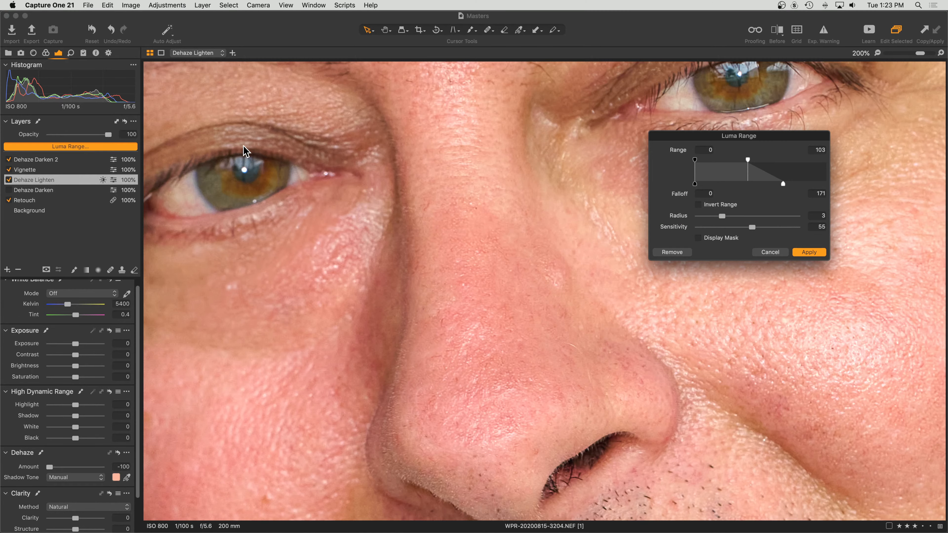
left_click(677, 254)
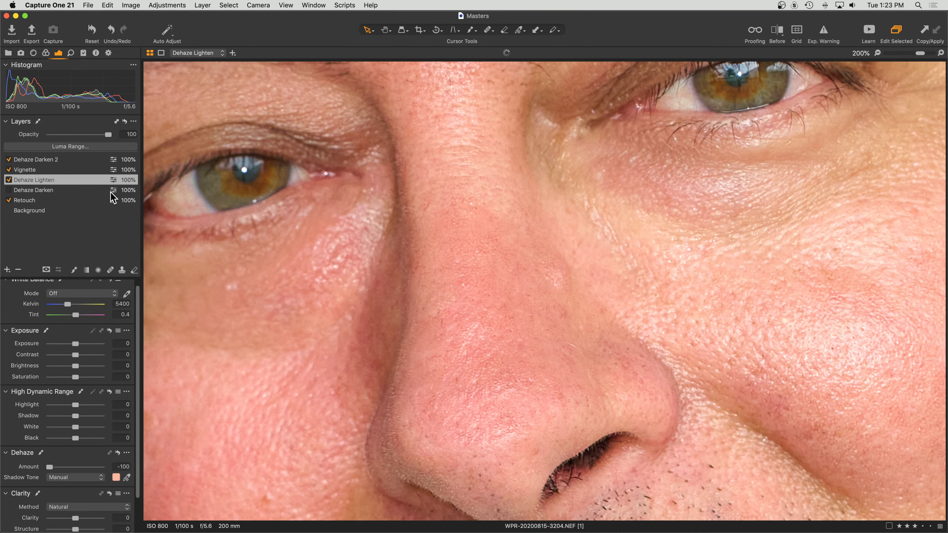
key("m")
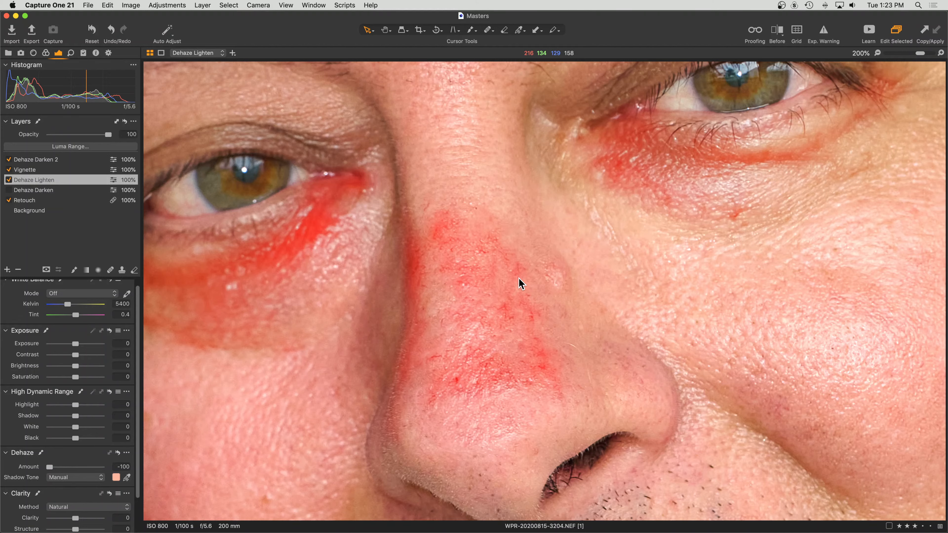
Compare the Dehaze Lighten layer off and on, leaving it switched off.
left_click(10, 183)
left_click(8, 180)
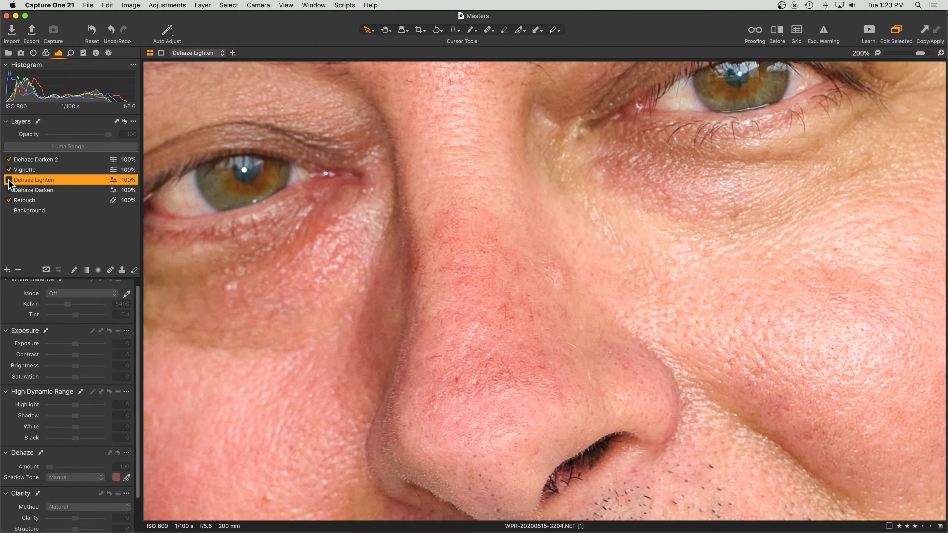
left_click(8, 180)
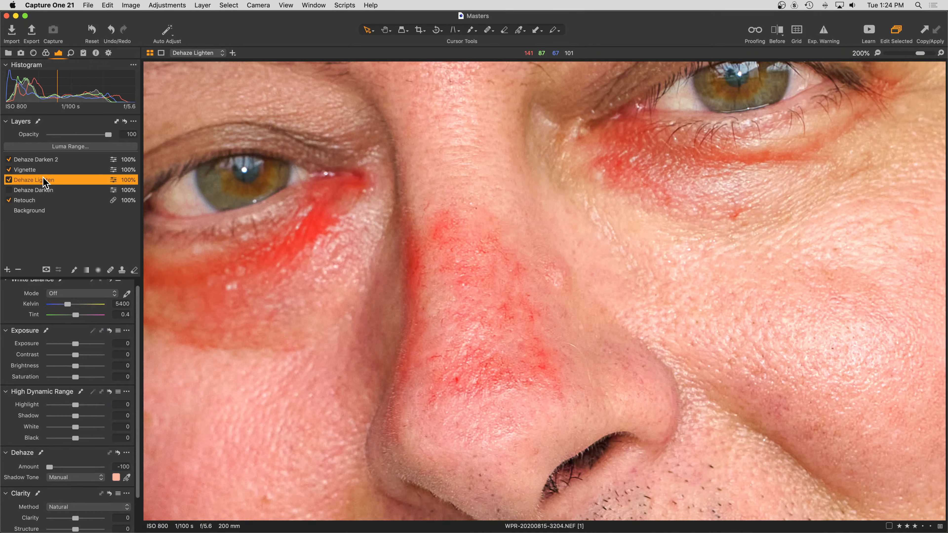
left_click(9, 180)
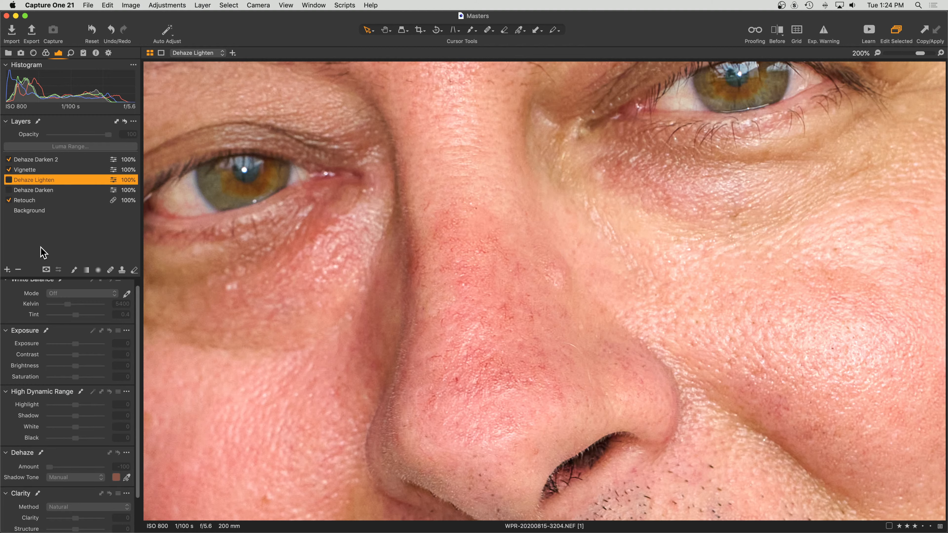
Add a new empty adjustment layer named Dehaze Lighten 2.
left_click(8, 270)
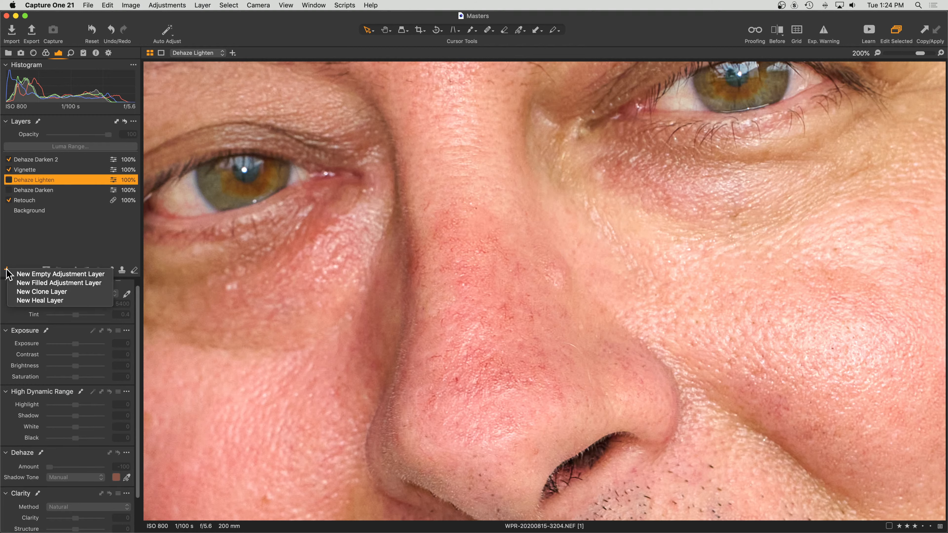
left_click(24, 274)
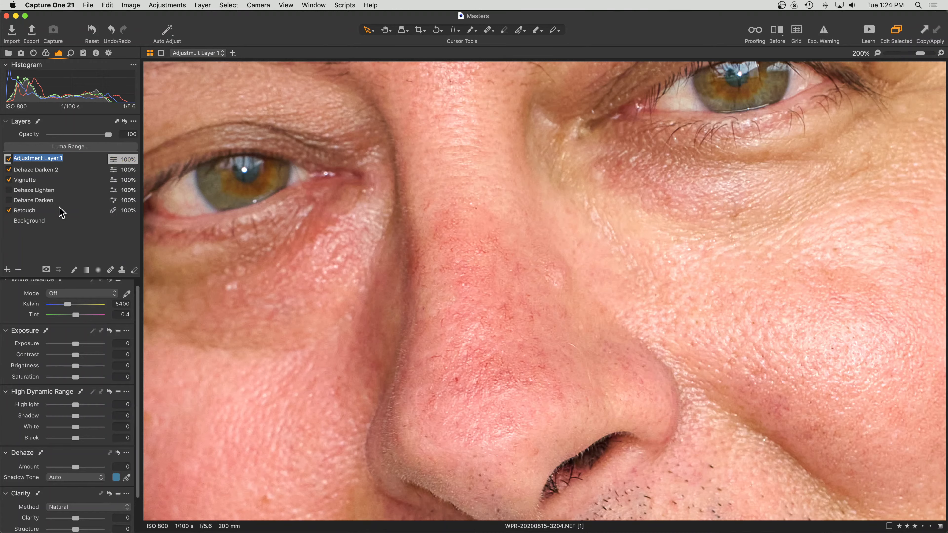
type("Dehaze Lighten 2")
key("Return")
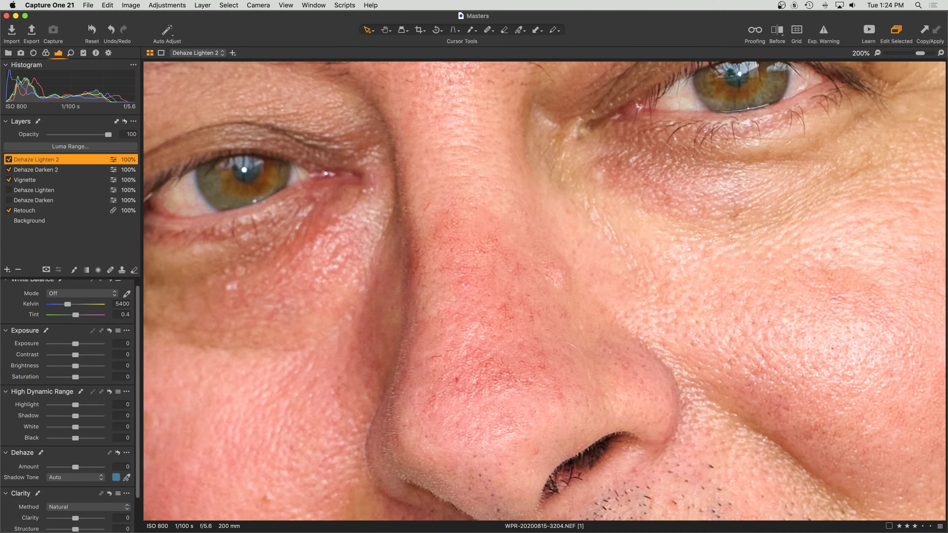
Paint the layer mask over the nose and the skin under both eyes.
scroll(328, 212, "down", 5)
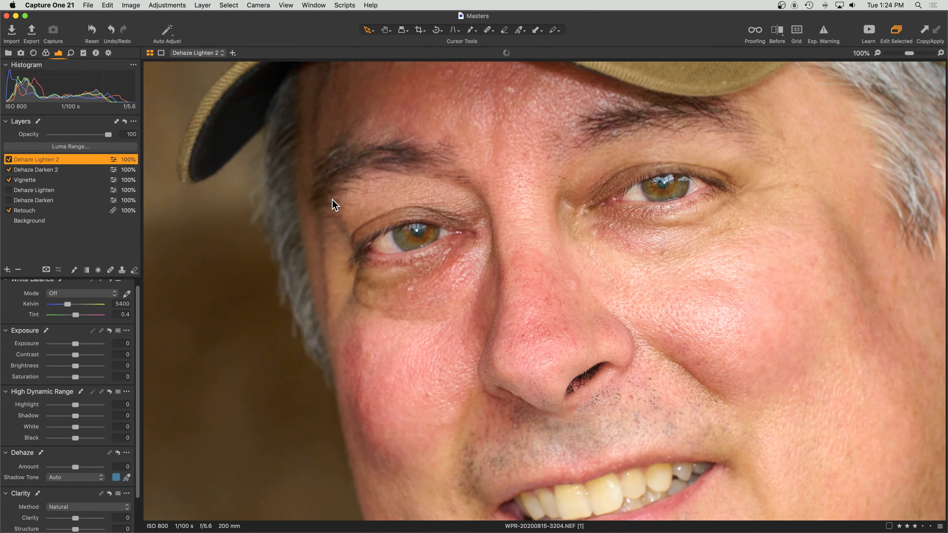
key("b")
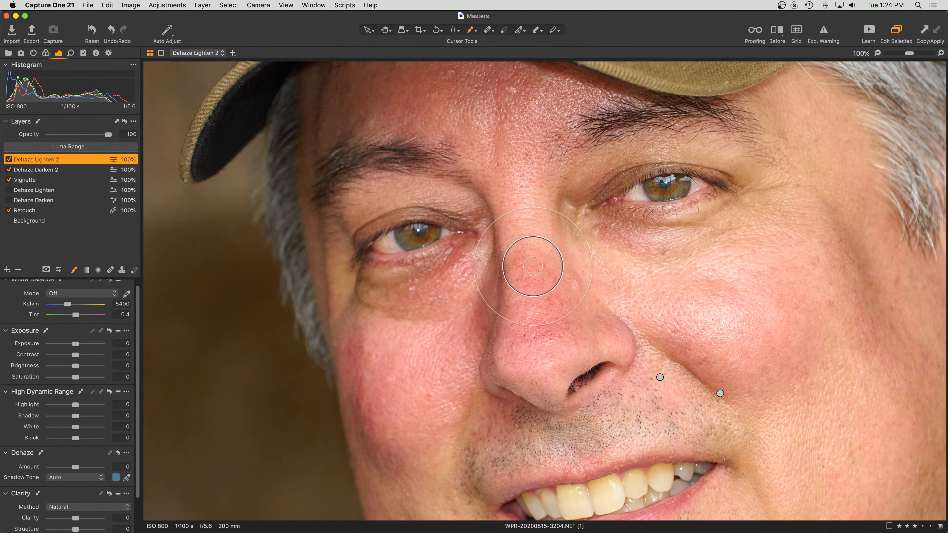
mouse_move(535, 265)
left_mouse_down()
mouse_move(516, 299)
mouse_move(524, 330)
mouse_move(547, 325)
mouse_move(550, 285)
mouse_move(534, 255)
mouse_move(515, 320)
left_mouse_up()
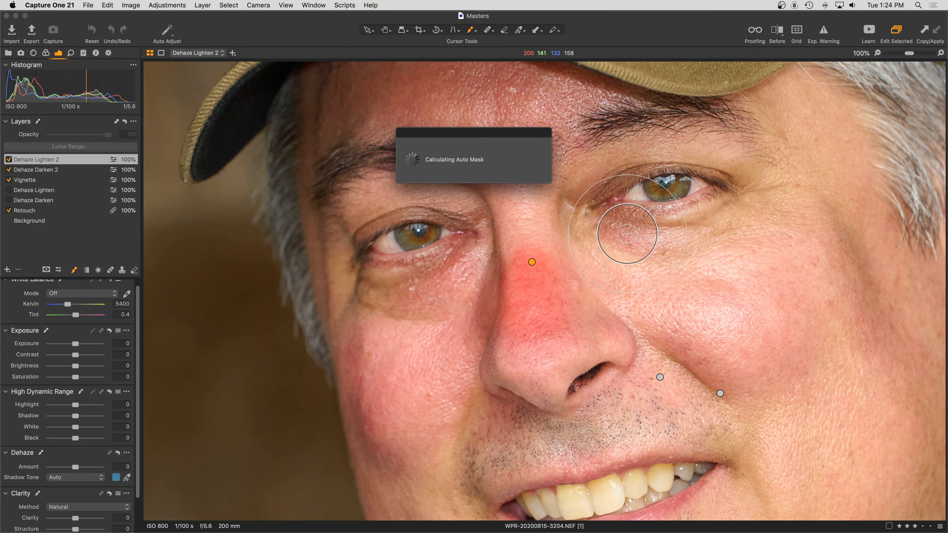
mouse_move(638, 234)
left_mouse_down()
mouse_move(614, 225)
mouse_move(622, 234)
mouse_move(603, 234)
mouse_move(662, 237)
left_mouse_up()
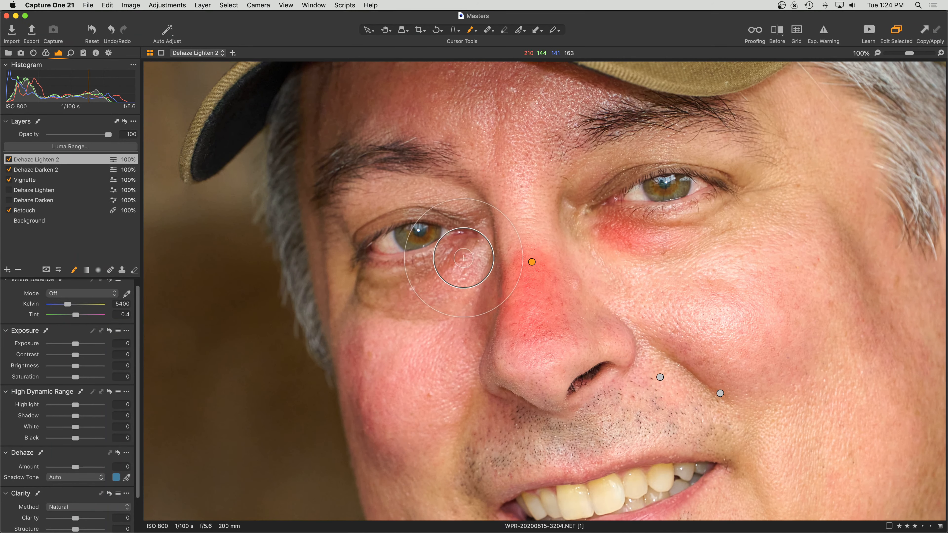
mouse_move(434, 270)
left_mouse_down()
mouse_move(350, 276)
mouse_move(392, 310)
mouse_move(428, 311)
mouse_move(369, 292)
mouse_move(468, 255)
left_mouse_up()
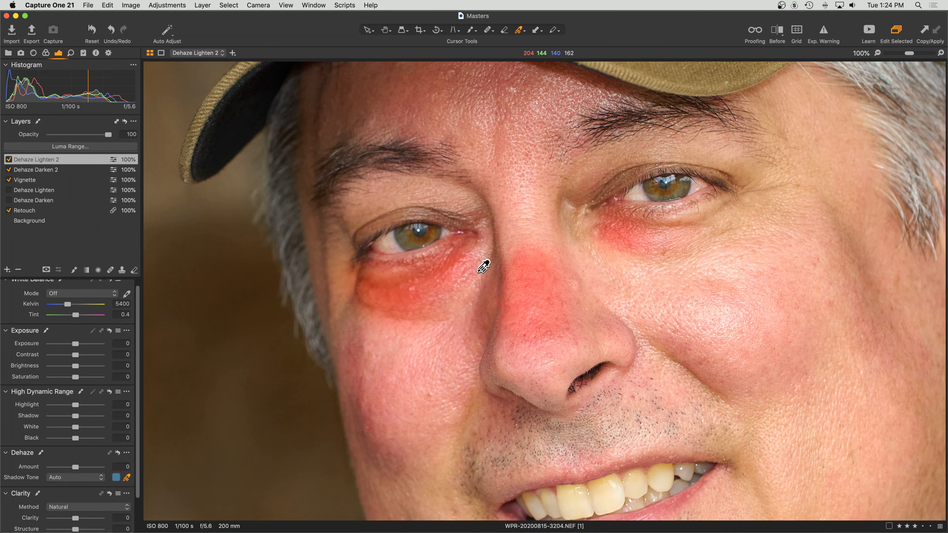
Set Dehaze Amount to -100 with a shadow tone sampled from the nose, checking at 200%.
left_click(521, 231)
left_click_drag(74, 467, 21, 468)
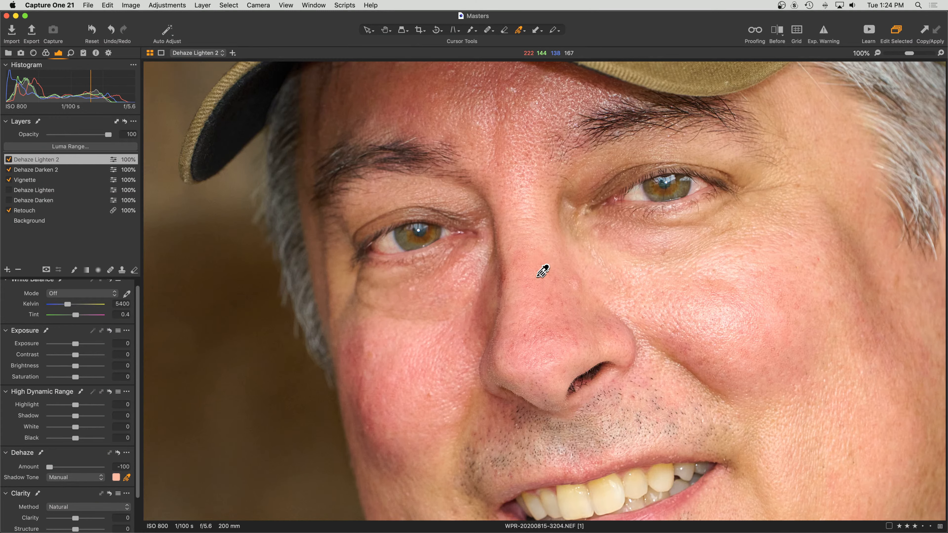
left_click(533, 279)
key("super+equal")
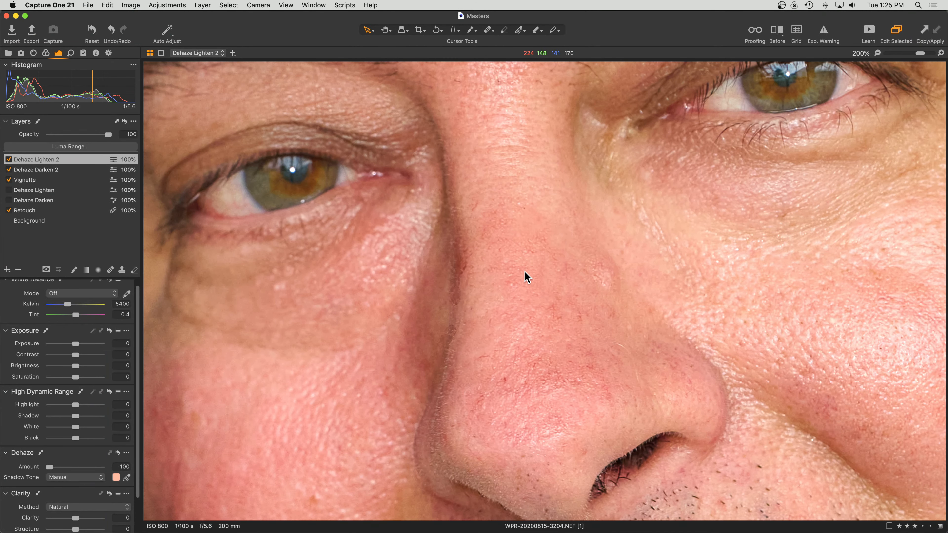
key("super+minus")
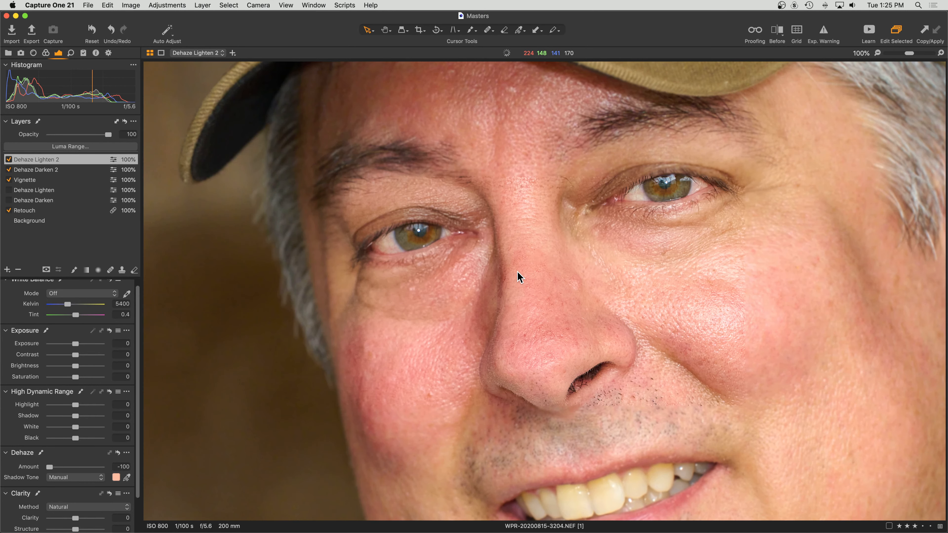
Apply a Luma Range of 0–108, falloff 169, radius 3 to Dehaze Lighten 2, then hide the mask.
left_click(101, 147)
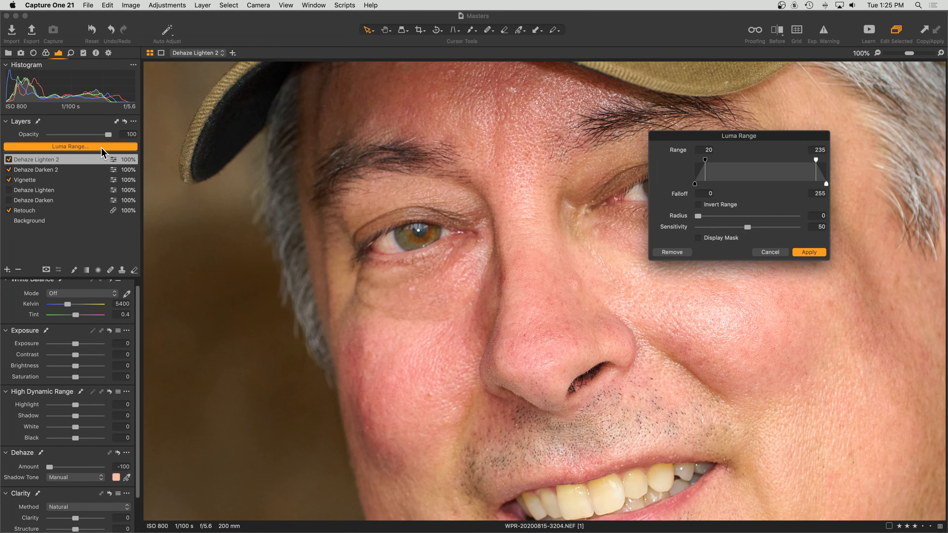
left_click_drag(705, 160, 695, 161)
left_click_drag(817, 161, 719, 164)
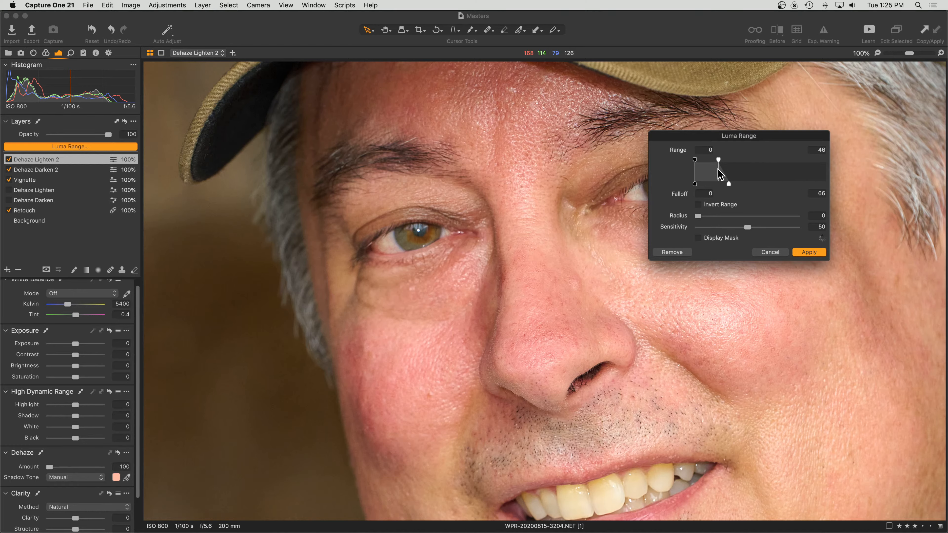
left_click(698, 238)
left_click_drag(729, 183, 306, 356)
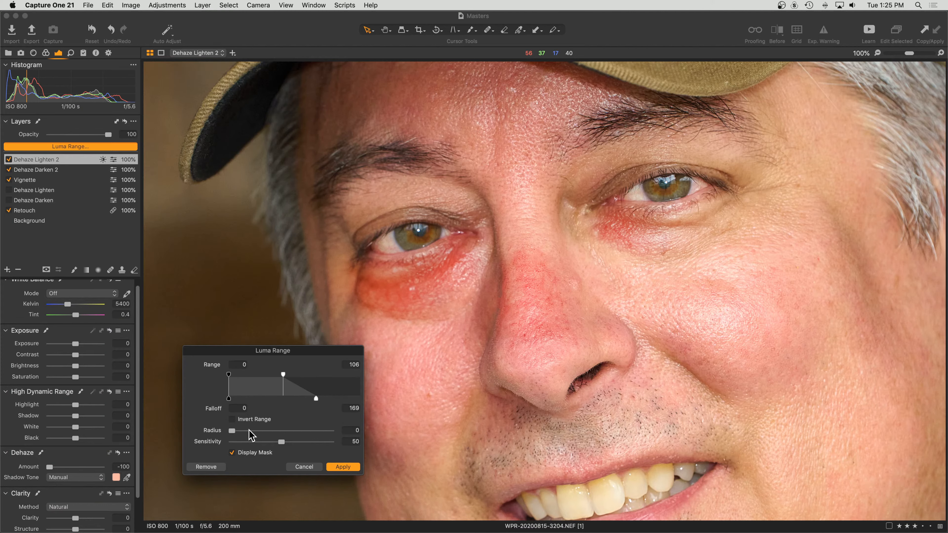
left_click_drag(232, 433, 256, 432)
left_click(343, 467)
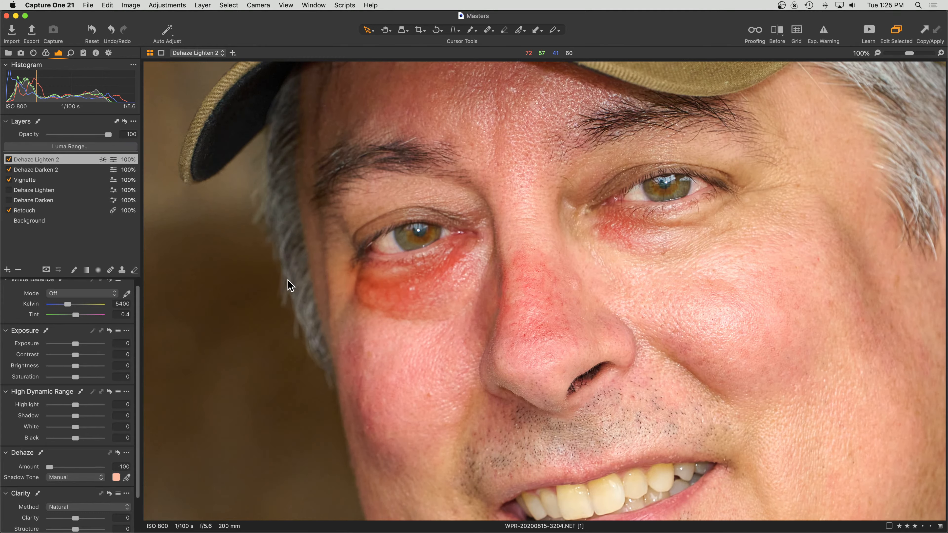
left_click(87, 158)
key("m")
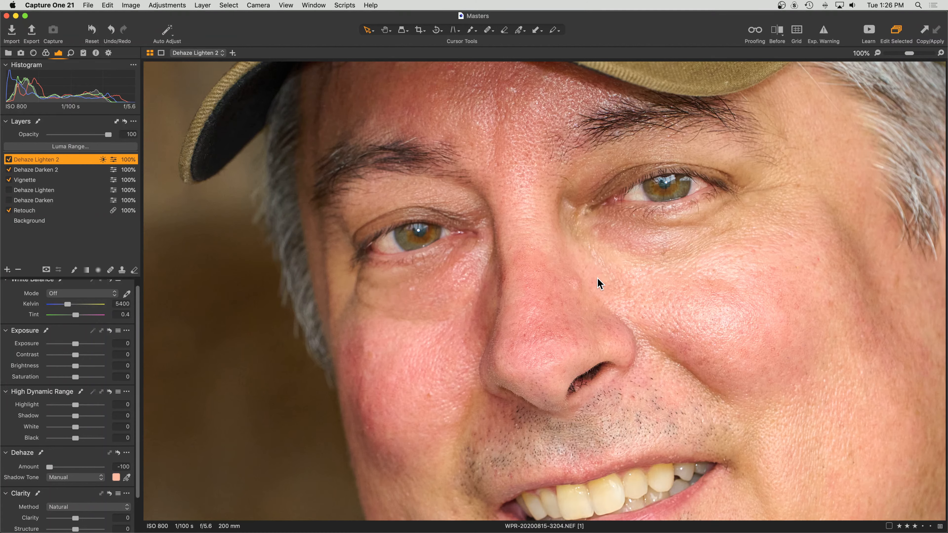
Magnify the portrait to 200% around the eyes and nose.
scroll(548, 288, "up", 3)
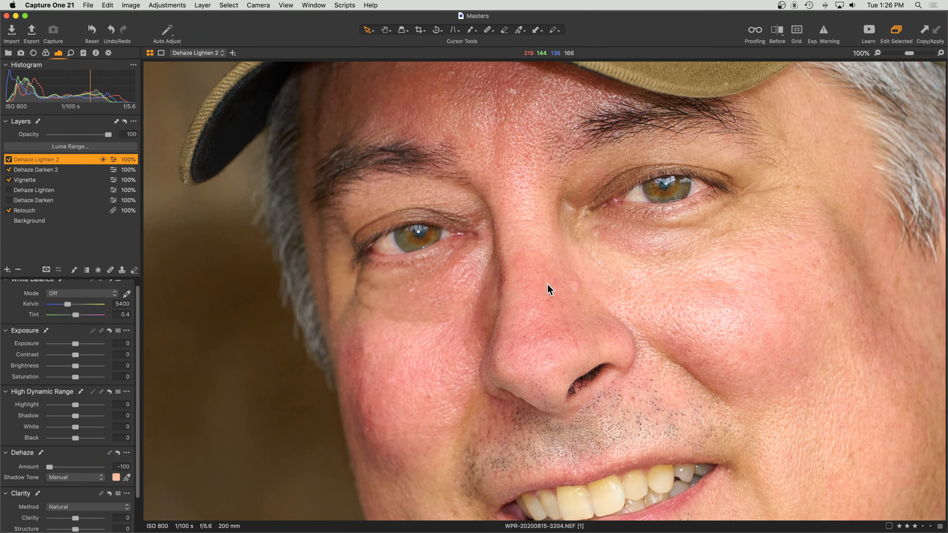
scroll(547, 285, "down", 1)
key("super+plus")
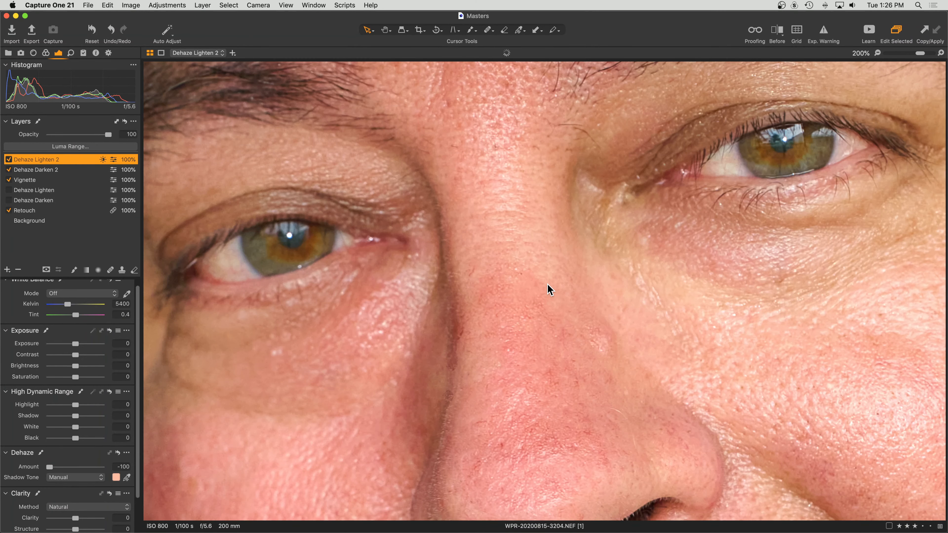
scroll(548, 286, "down", 3)
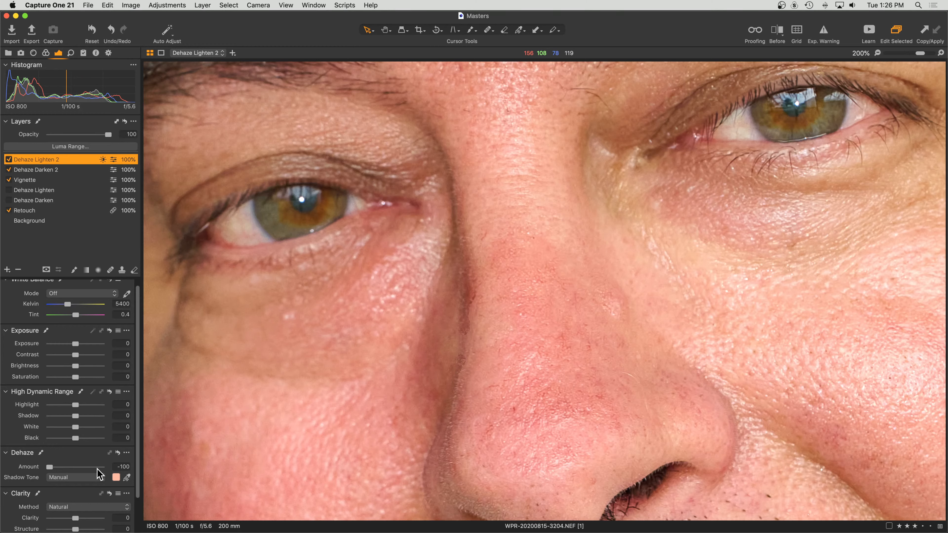
Paint the Dehaze Lighten 2 mask over the upper and lower nose.
key("b")
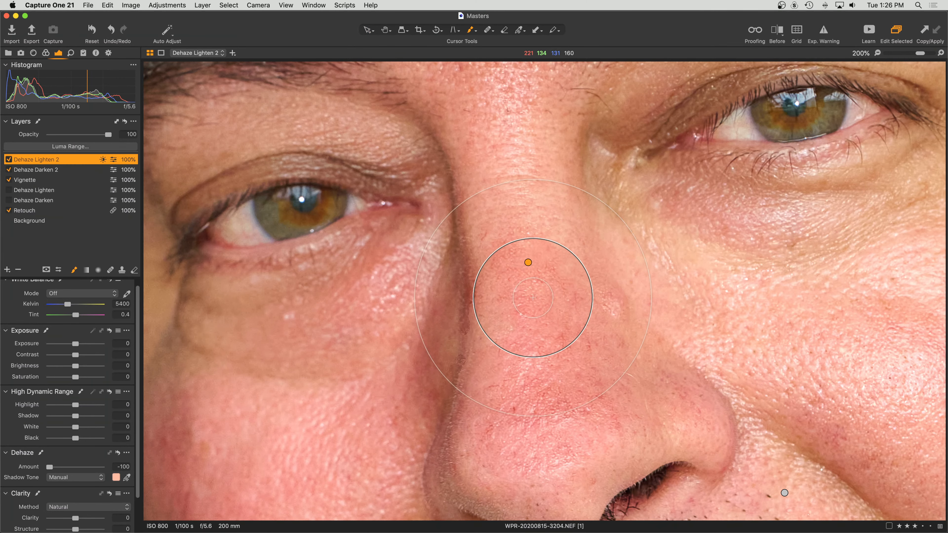
mouse_move(533, 257)
left_mouse_down()
mouse_move(559, 287)
mouse_move(503, 258)
mouse_move(536, 314)
mouse_move(559, 300)
mouse_move(510, 284)
left_mouse_up()
mouse_move(476, 390)
left_mouse_down()
mouse_move(574, 409)
mouse_move(584, 370)
mouse_move(520, 412)
mouse_move(522, 349)
mouse_move(516, 412)
left_mouse_up()
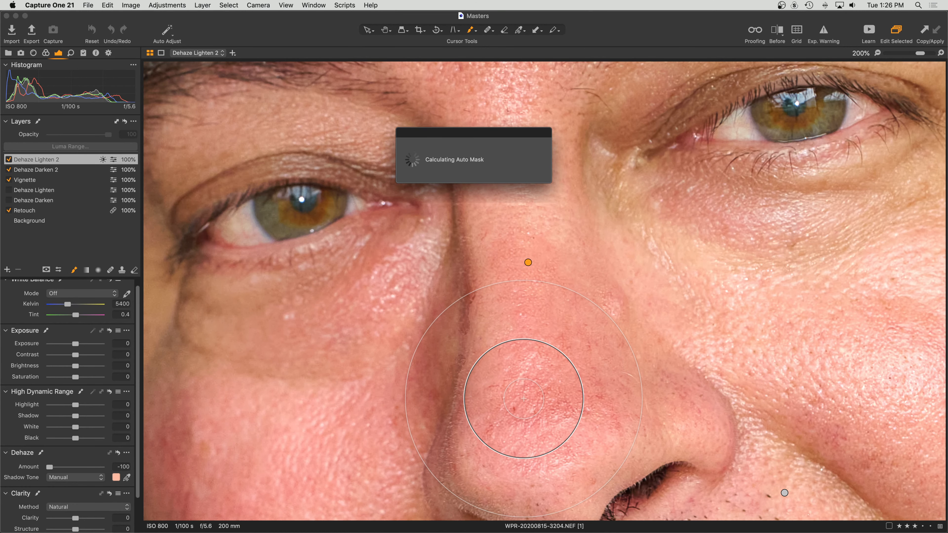
Shrink the brush below size 160 and add more lightening strokes across the nose.
right_click(515, 412)
mouse_move(512, 410)
left_mouse_down()
mouse_move(502, 405)
mouse_move(562, 394)
mouse_move(512, 405)
mouse_move(523, 395)
mouse_move(489, 382)
mouse_move(492, 391)
mouse_move(608, 374)
mouse_move(592, 403)
mouse_move(628, 398)
mouse_move(642, 327)
left_mouse_up()
left_click(523, 330)
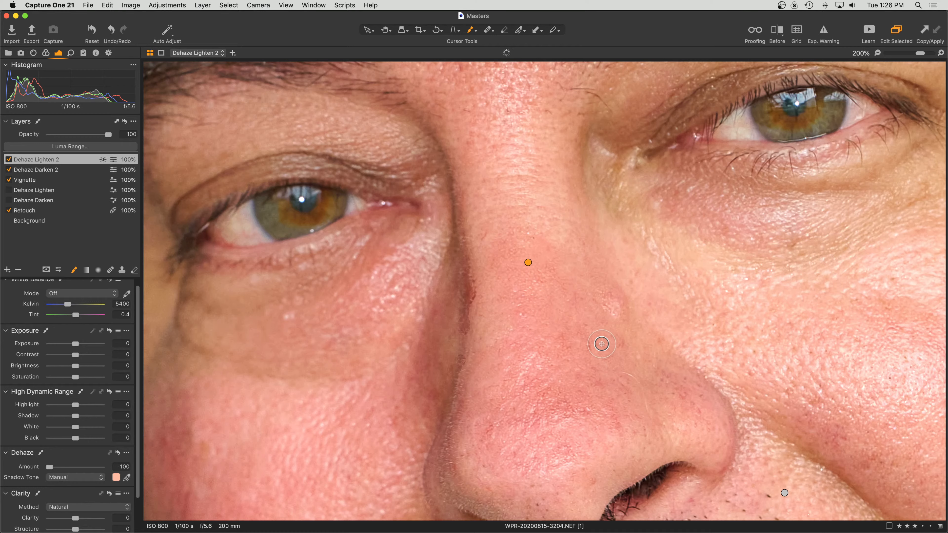
mouse_move(588, 338)
left_mouse_down()
mouse_move(563, 349)
mouse_move(646, 327)
left_mouse_up()
right_click(565, 403)
mouse_move(545, 390)
left_mouse_down()
mouse_move(548, 413)
mouse_move(550, 397)
mouse_move(540, 399)
mouse_move(547, 393)
mouse_move(597, 417)
mouse_move(543, 397)
mouse_move(559, 403)
mouse_move(533, 382)
mouse_move(637, 415)
left_mouse_up()
mouse_move(567, 411)
left_mouse_down()
mouse_move(502, 419)
mouse_move(537, 420)
mouse_move(486, 432)
mouse_move(598, 395)
left_mouse_up()
Fit the whole portrait in the viewer and select the Dehaze Lighten 2 layer.
key("super+0")
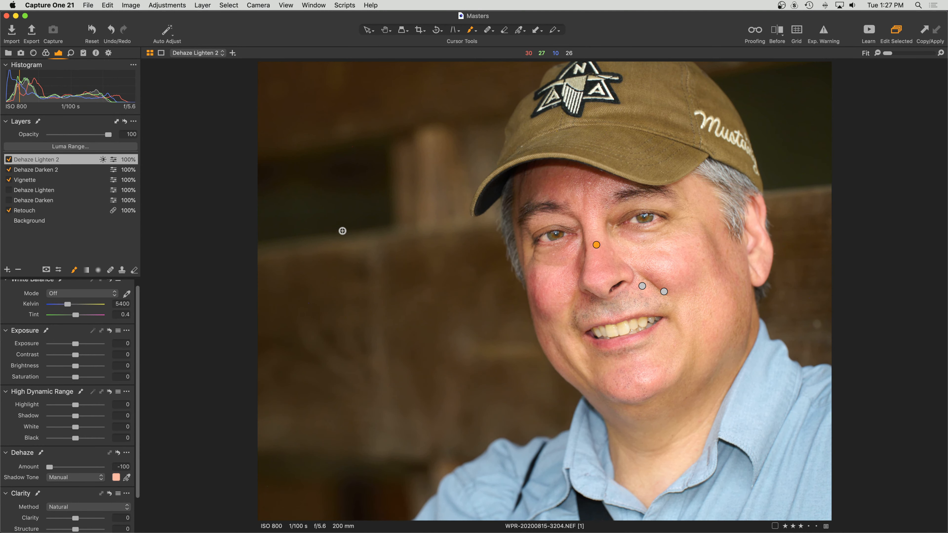
left_click(83, 162)
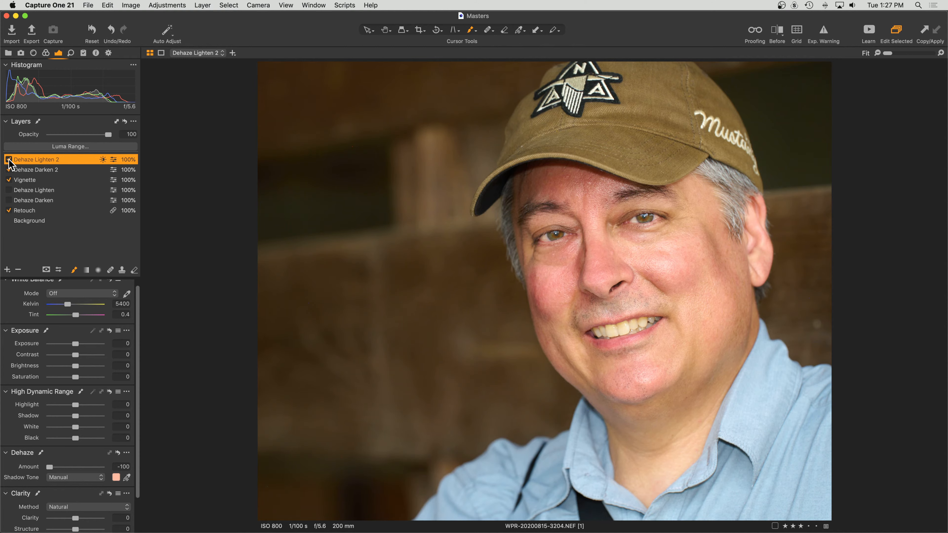
Check the brush settings and paint the Dehaze Lighten 2 mask onto the skin under the eye.
right_click(644, 239)
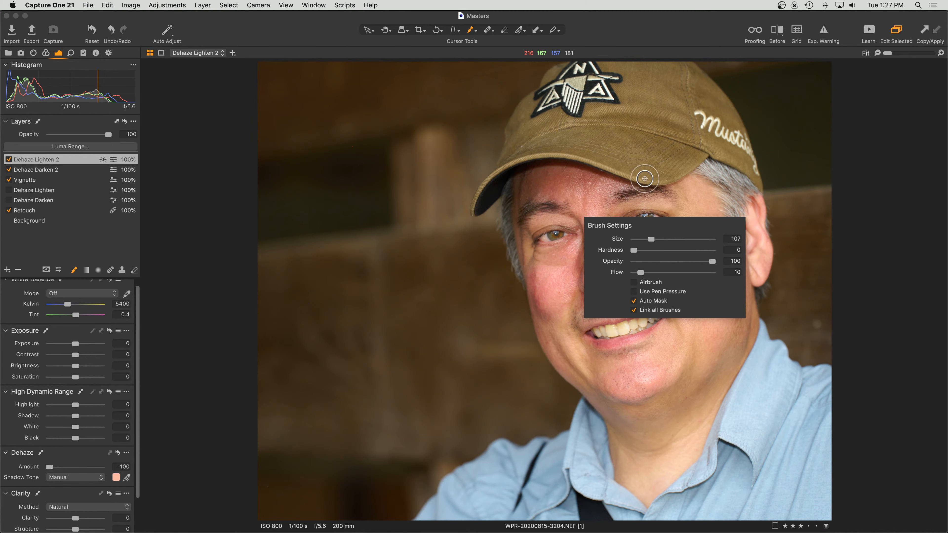
mouse_move(661, 233)
left_mouse_down()
mouse_move(620, 230)
mouse_move(688, 242)
mouse_move(653, 231)
left_mouse_up()
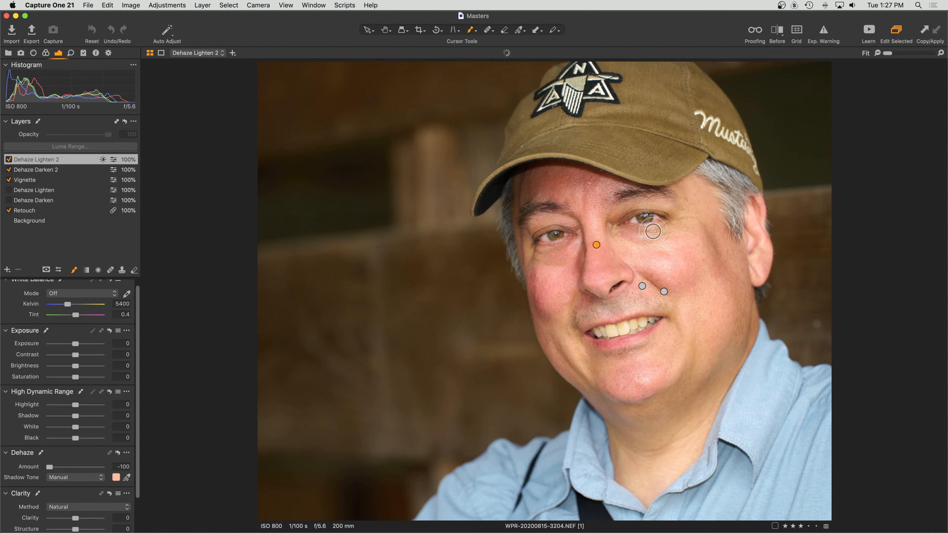
left_click_drag(560, 248, 534, 257)
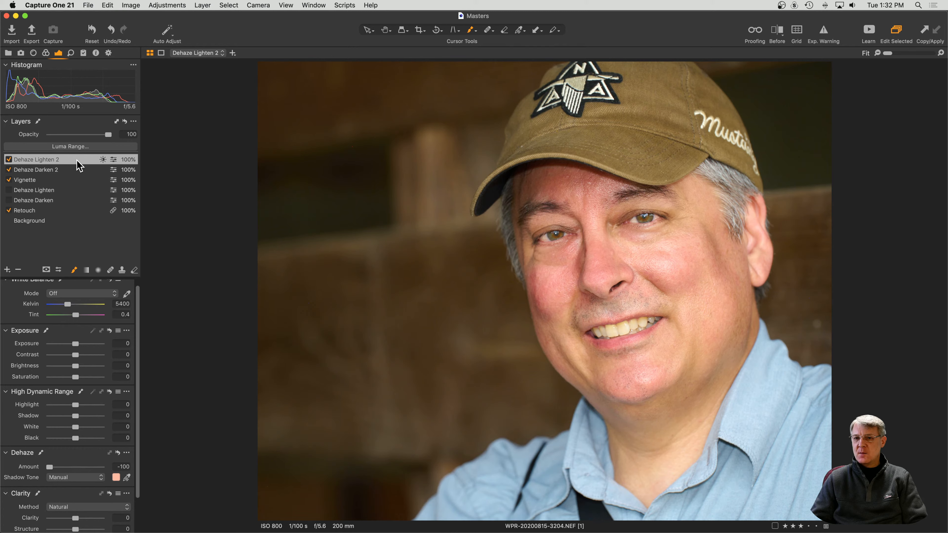
Select Dehaze Darken 2 and narrow its Luma Range to the brightest tones.
left_click(69, 172)
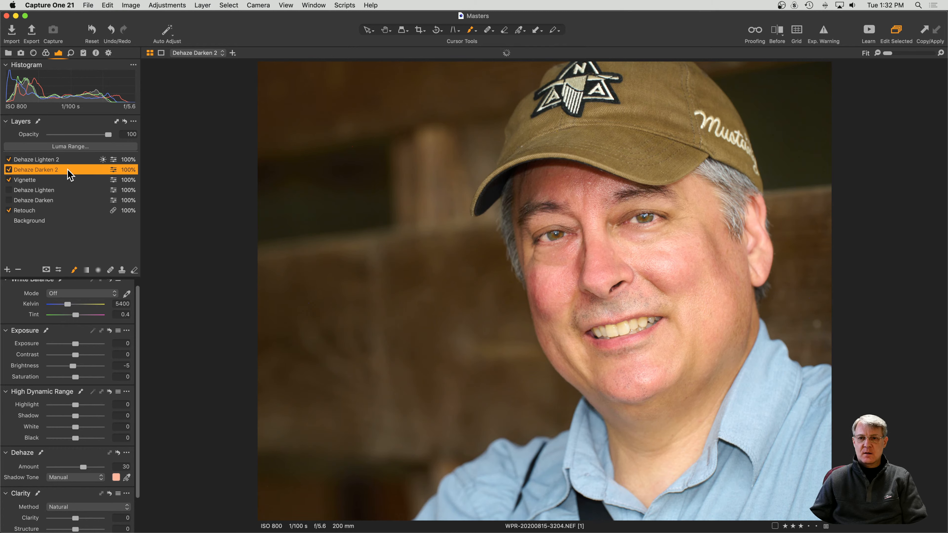
left_click(98, 147)
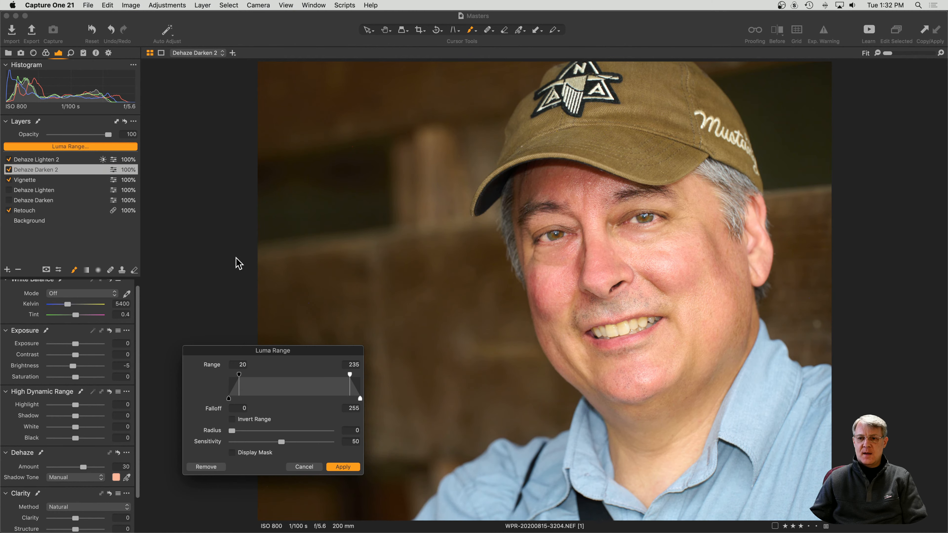
left_click_drag(350, 374, 368, 377)
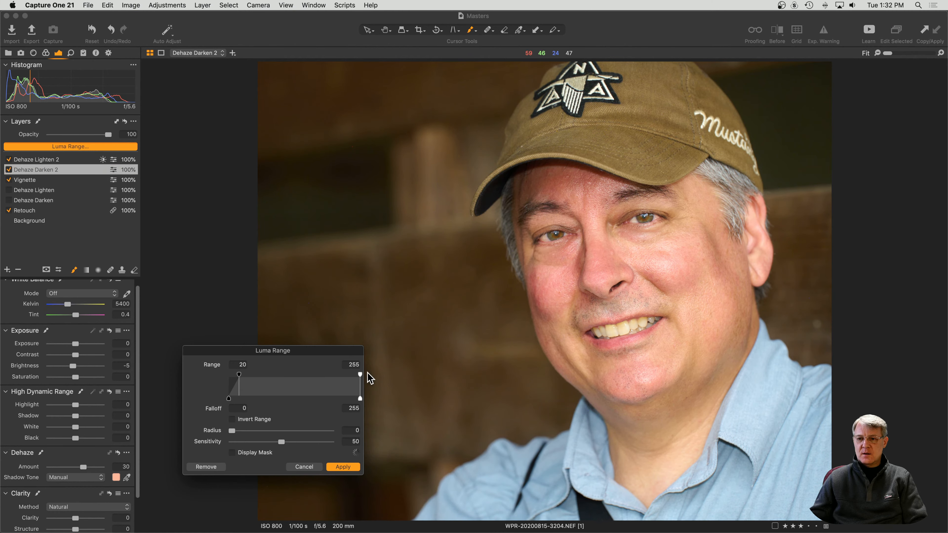
left_click_drag(239, 374, 348, 378)
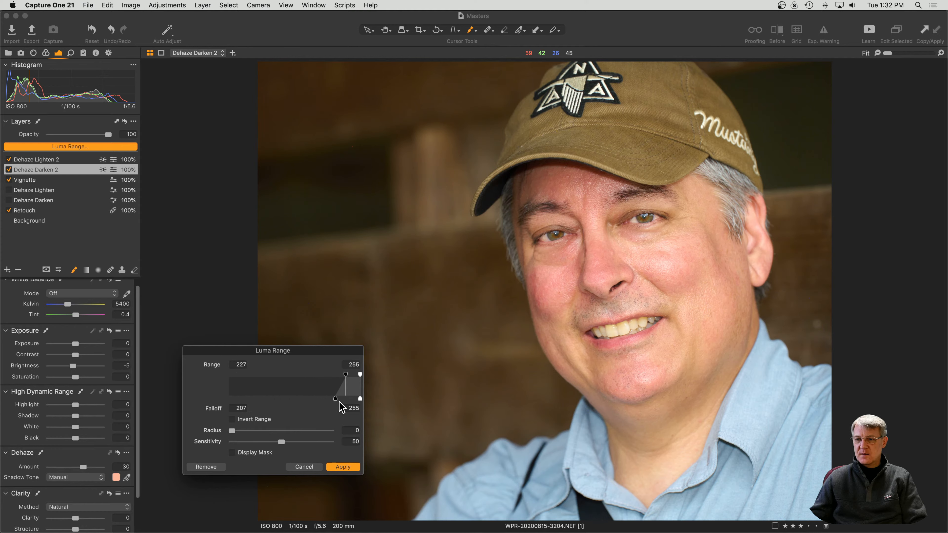
left_click_drag(335, 398, 320, 399)
left_click_drag(345, 353, 472, 265)
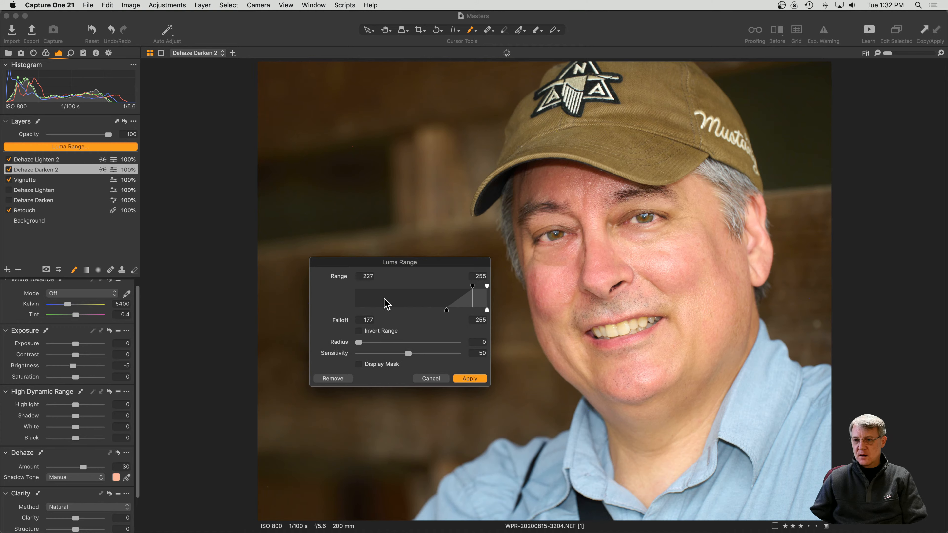
With the mask displayed, fine-tune the range to 155–255 with falloff 104.
left_click(359, 366)
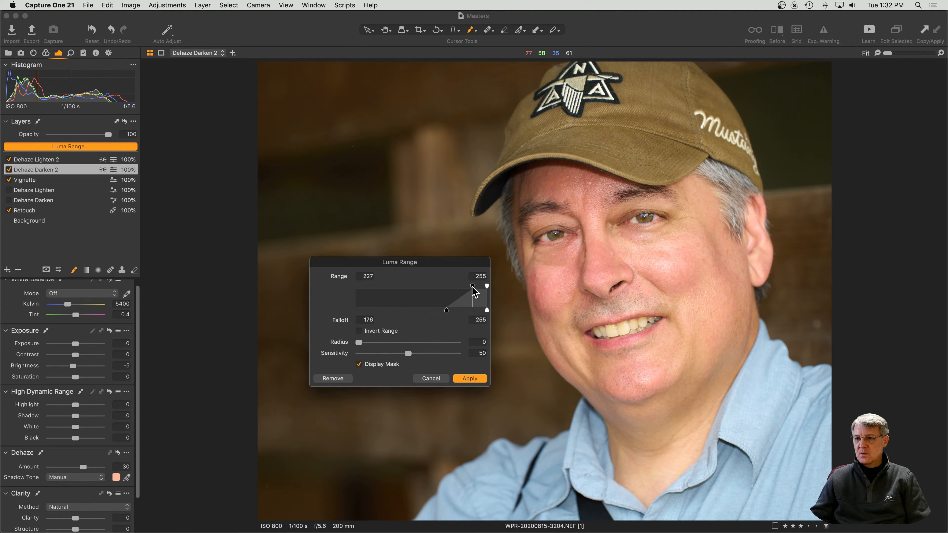
left_click_drag(472, 287, 438, 287)
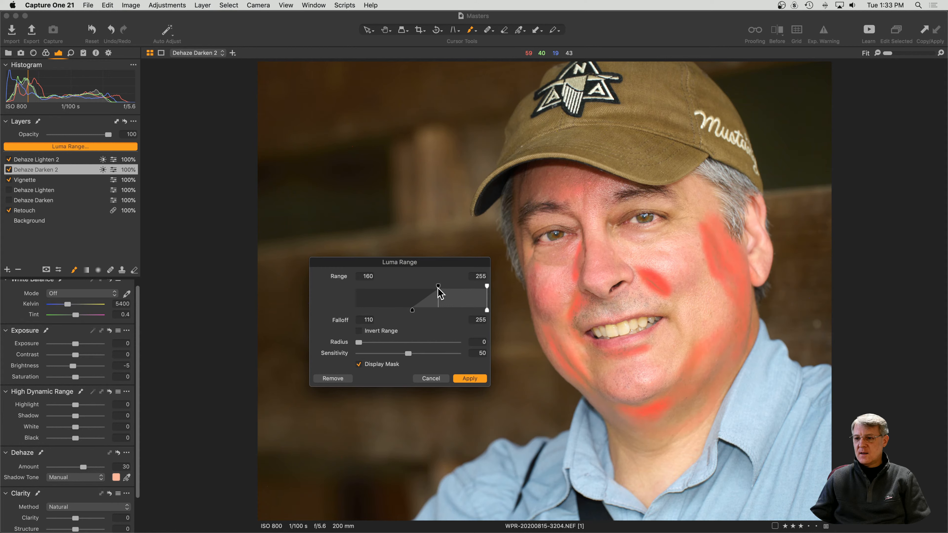
left_click_drag(438, 288, 437, 288)
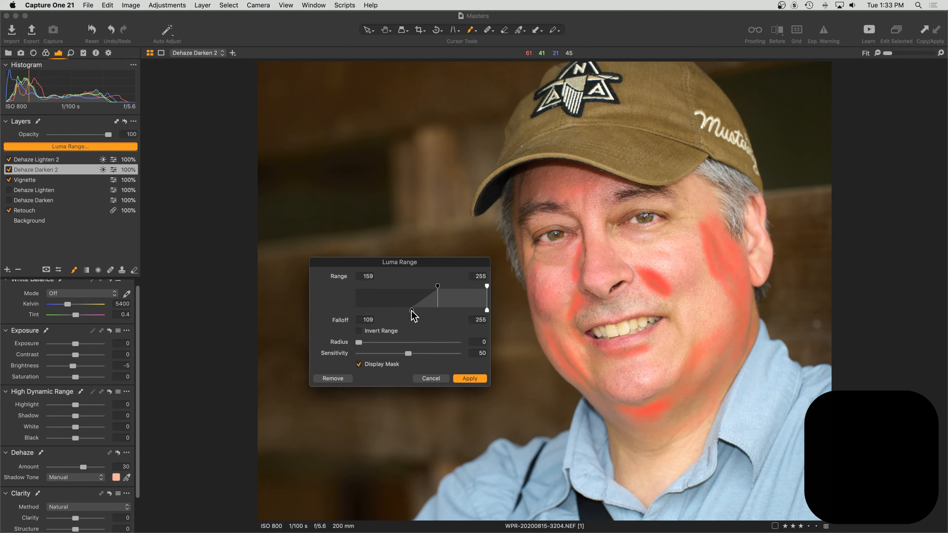
mouse_move(411, 309)
left_mouse_down()
mouse_move(402, 309)
mouse_move(411, 309)
left_mouse_up()
left_click_drag(437, 286, 436, 286)
Apply the luma range to Dehaze Darken 2, then toggle the layer off and on to compare, leaving it on.
left_click(470, 378)
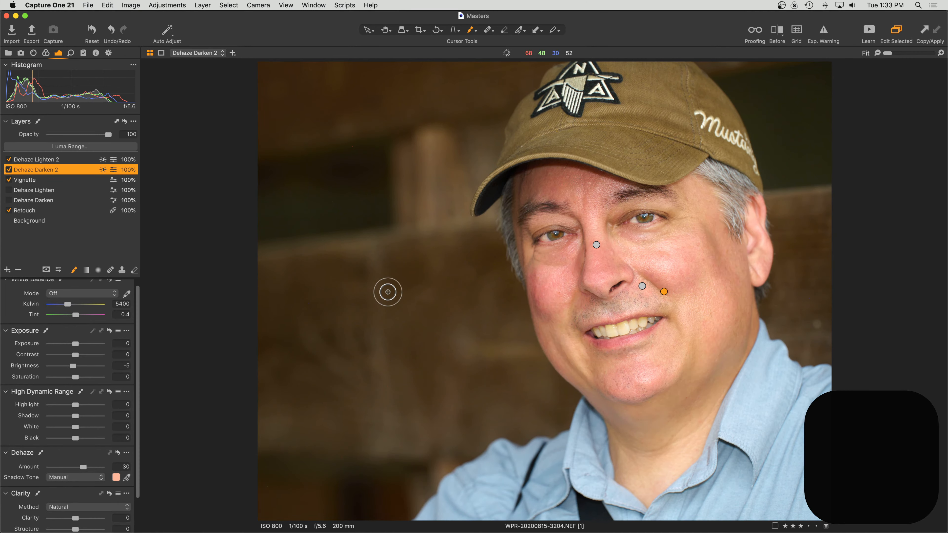
key("m")
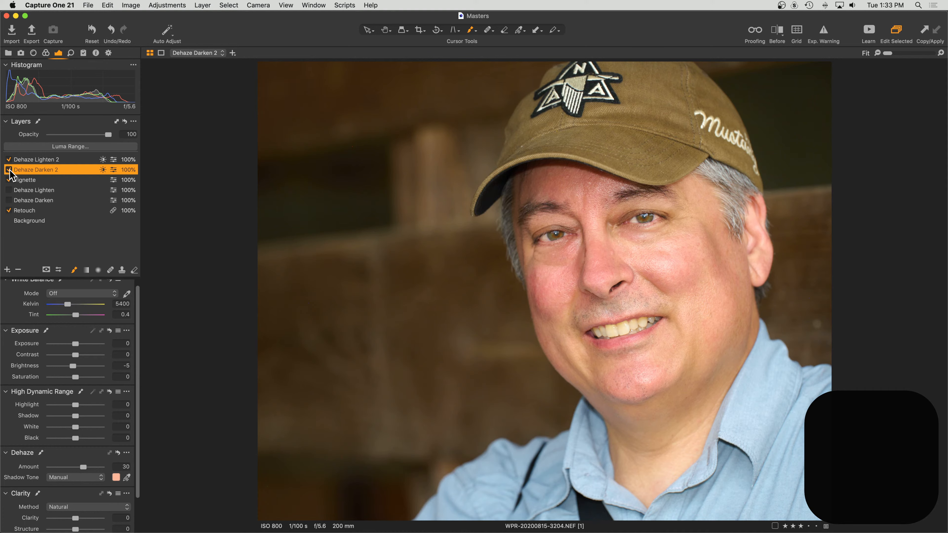
left_click(9, 171)
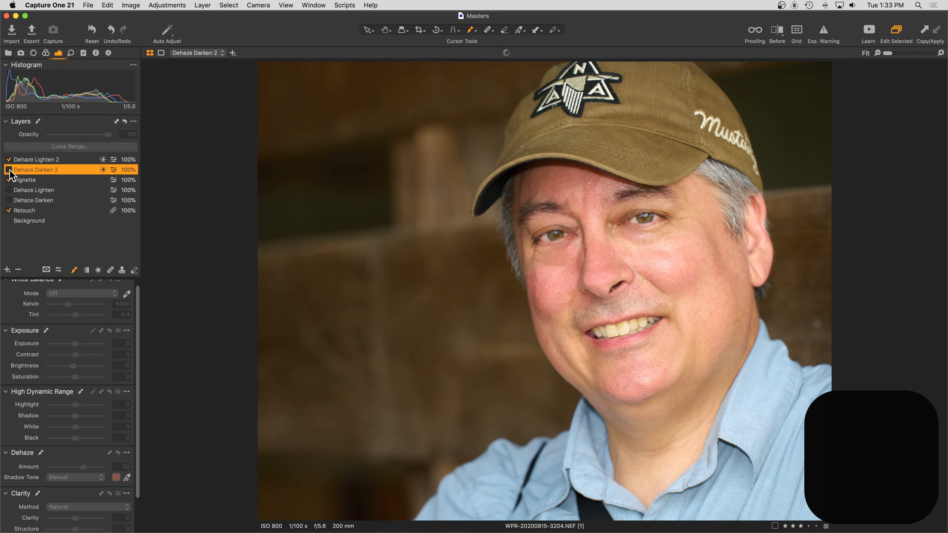
left_click(9, 170)
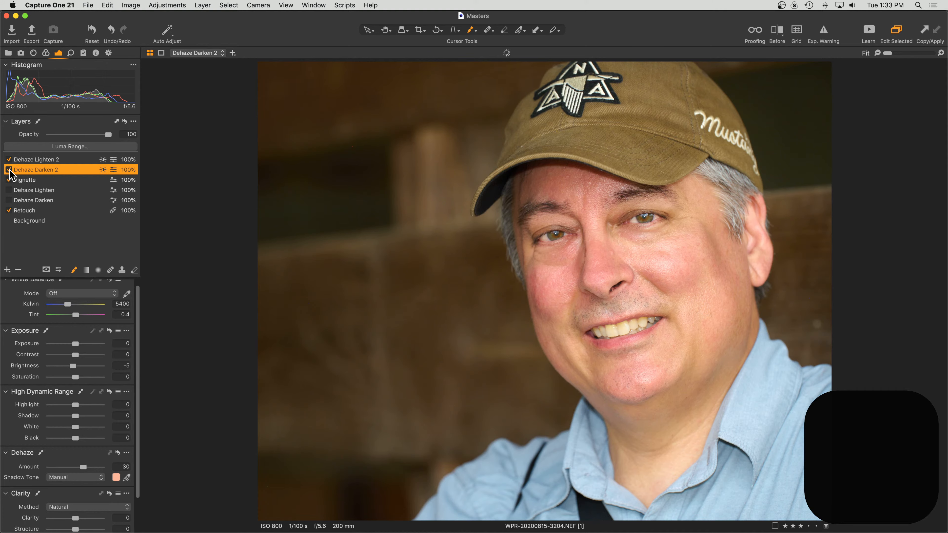
left_click(9, 170)
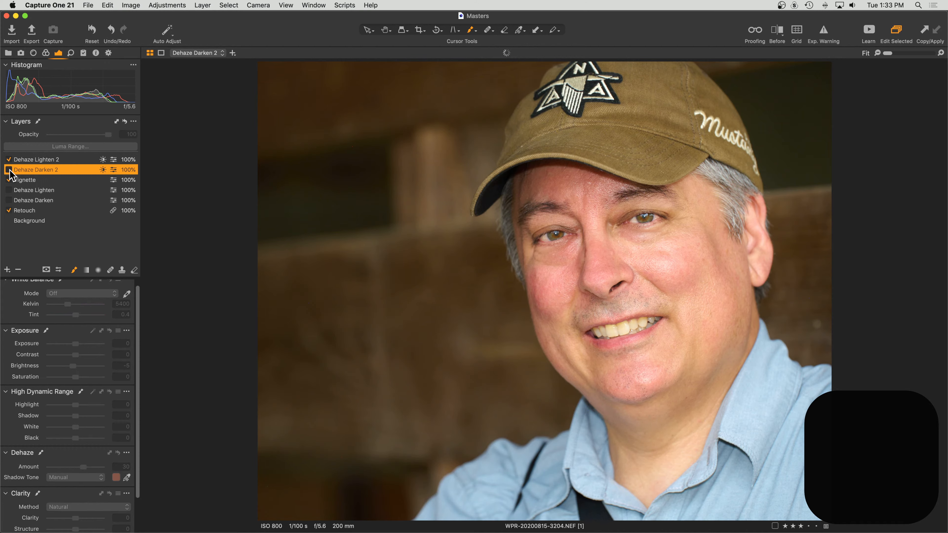
left_click(9, 171)
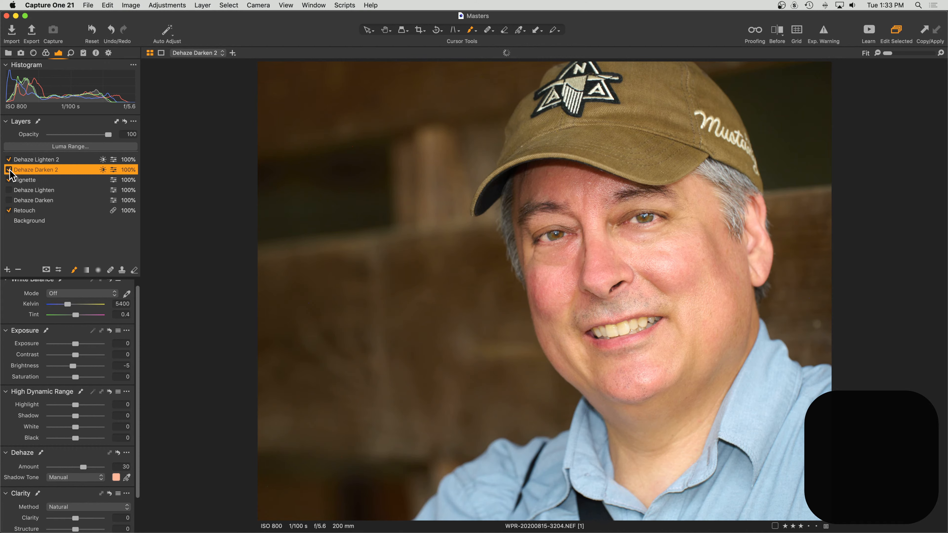